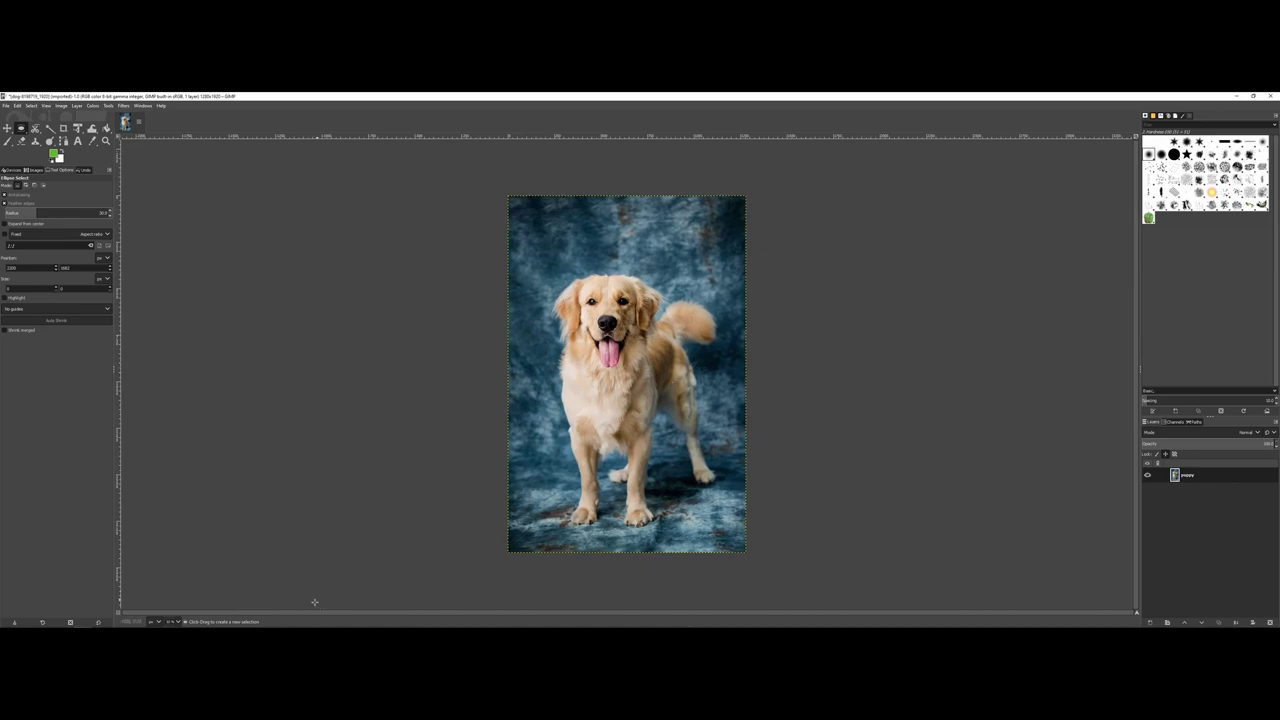
- Zoom the view to 200% so the dog's face fills the canvas
left_click(176, 621)
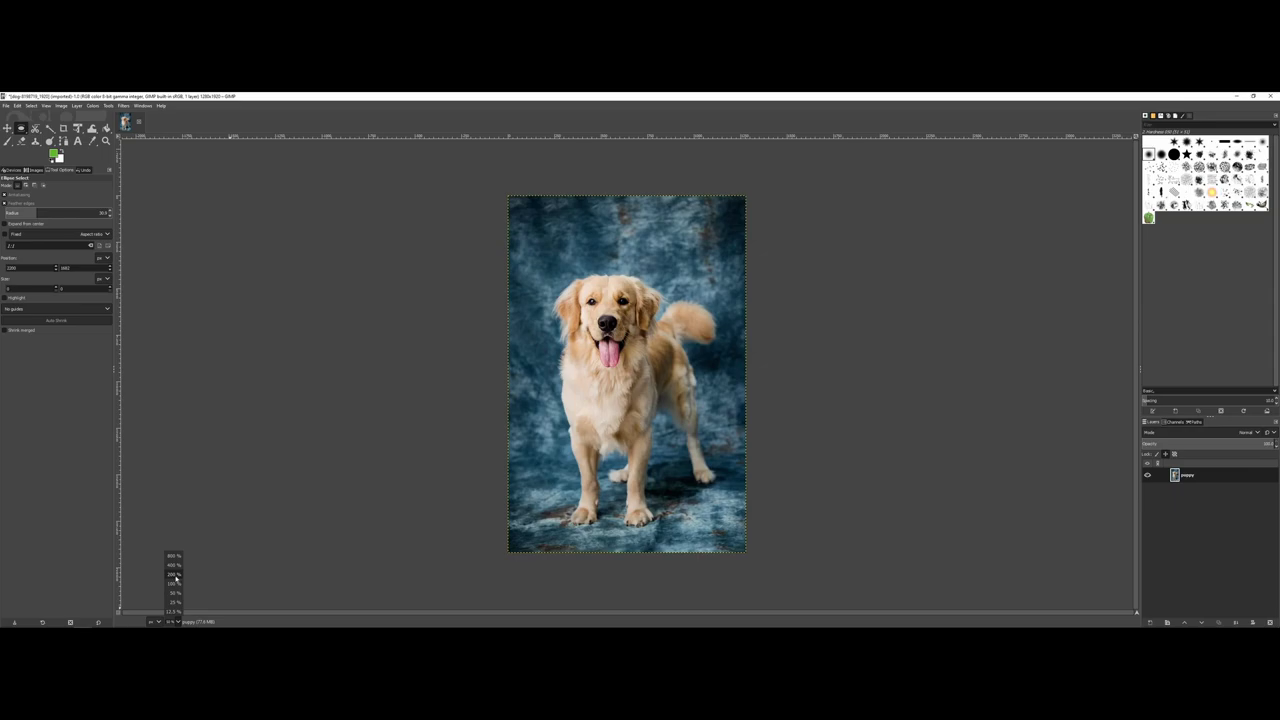
left_click(175, 577)
scroll(465, 478, "down", 5)
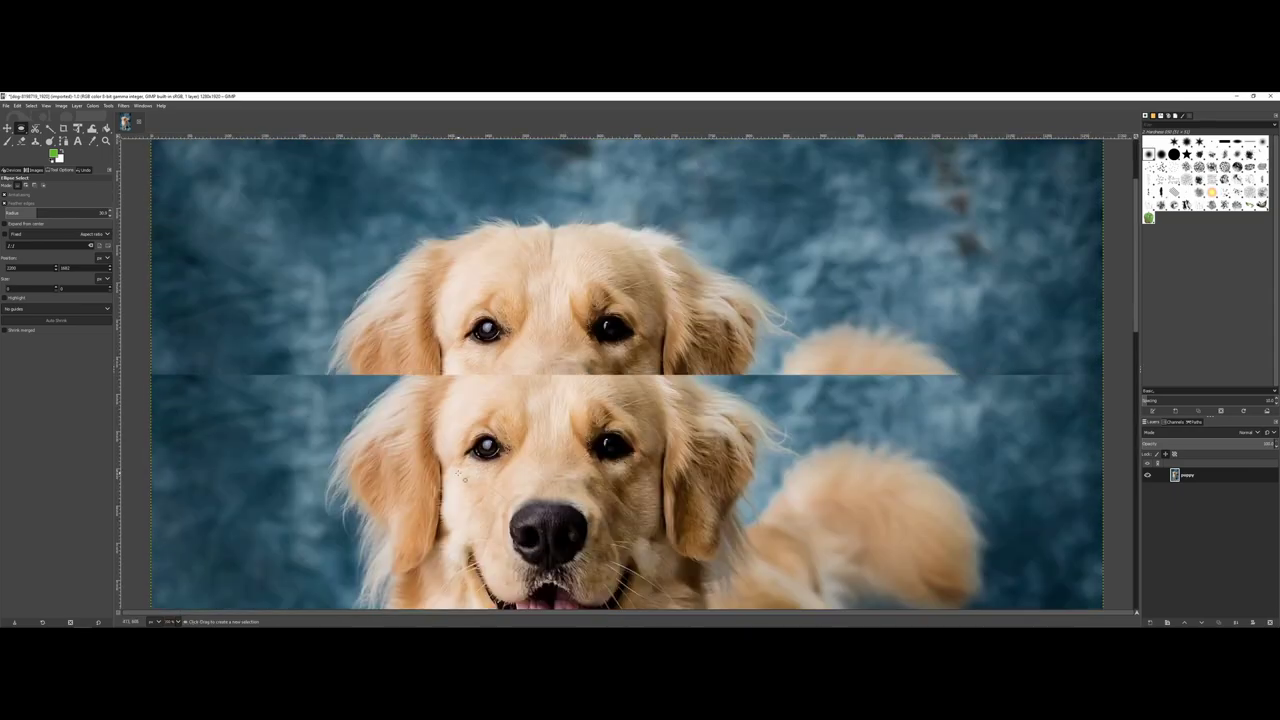
scroll(465, 478, "up", 2)
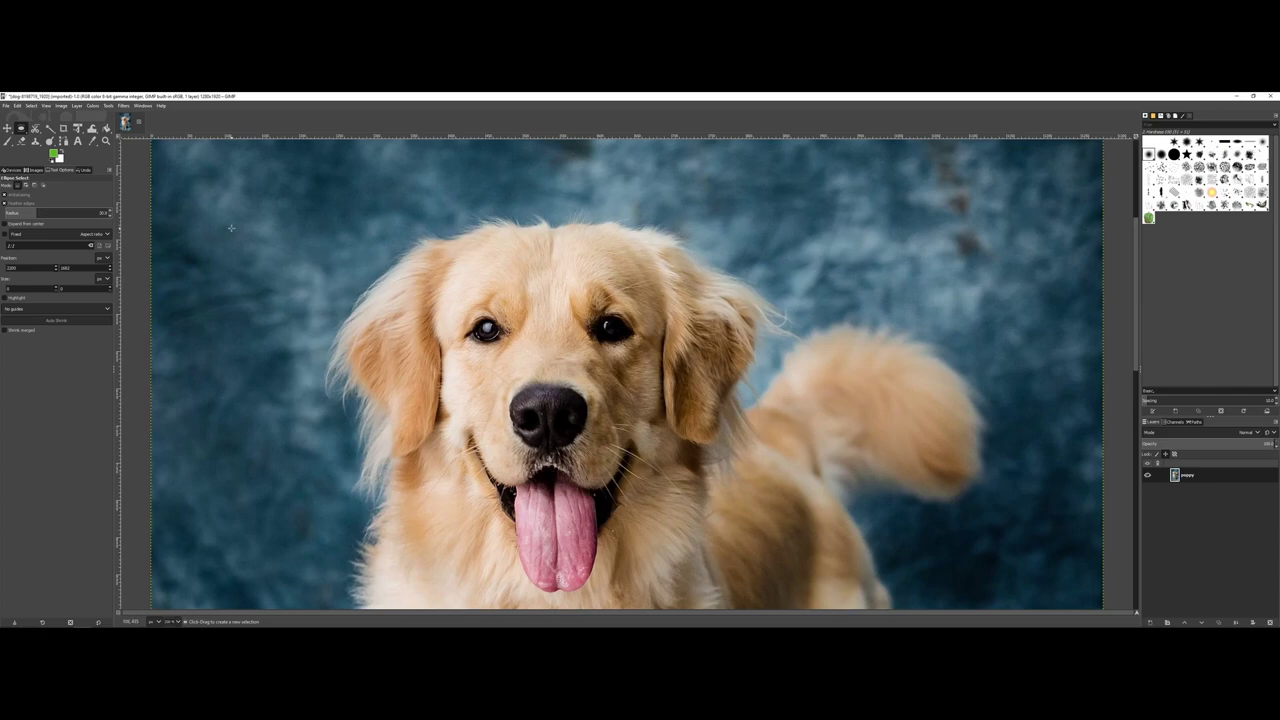
- Bring up the Filters > Blur submenu
left_click(123, 106)
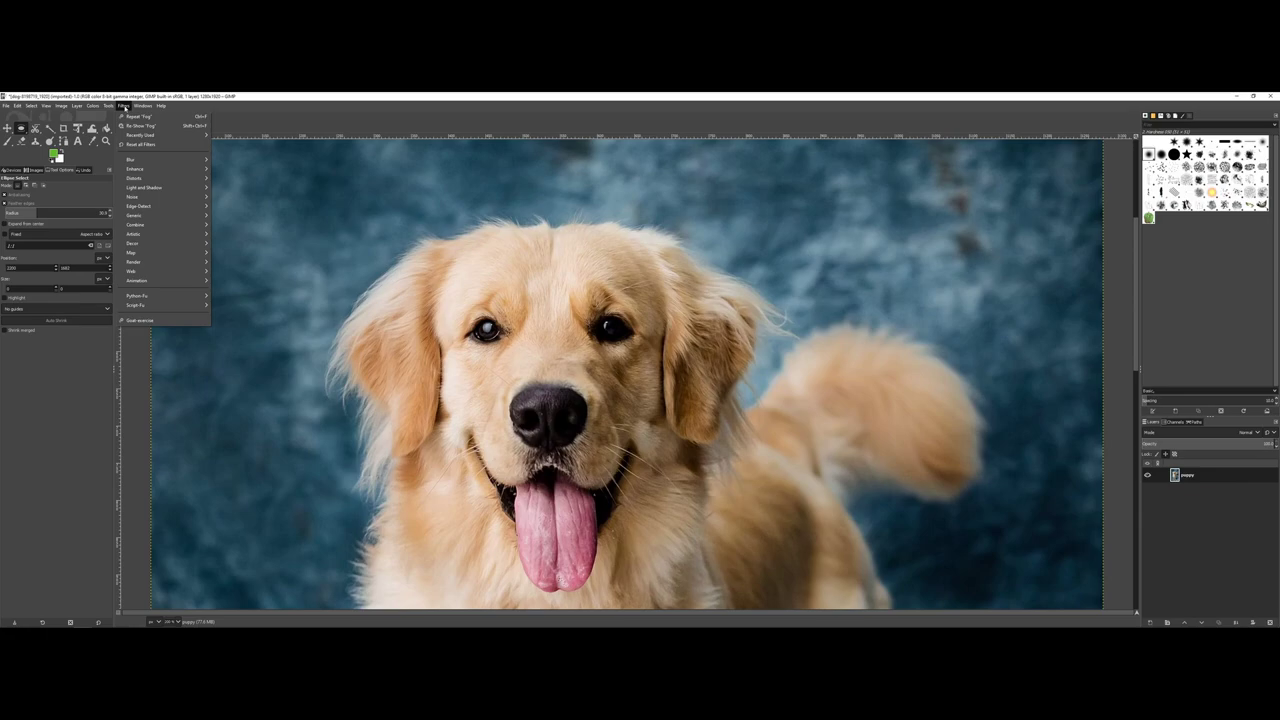
mouse_move(154, 160)
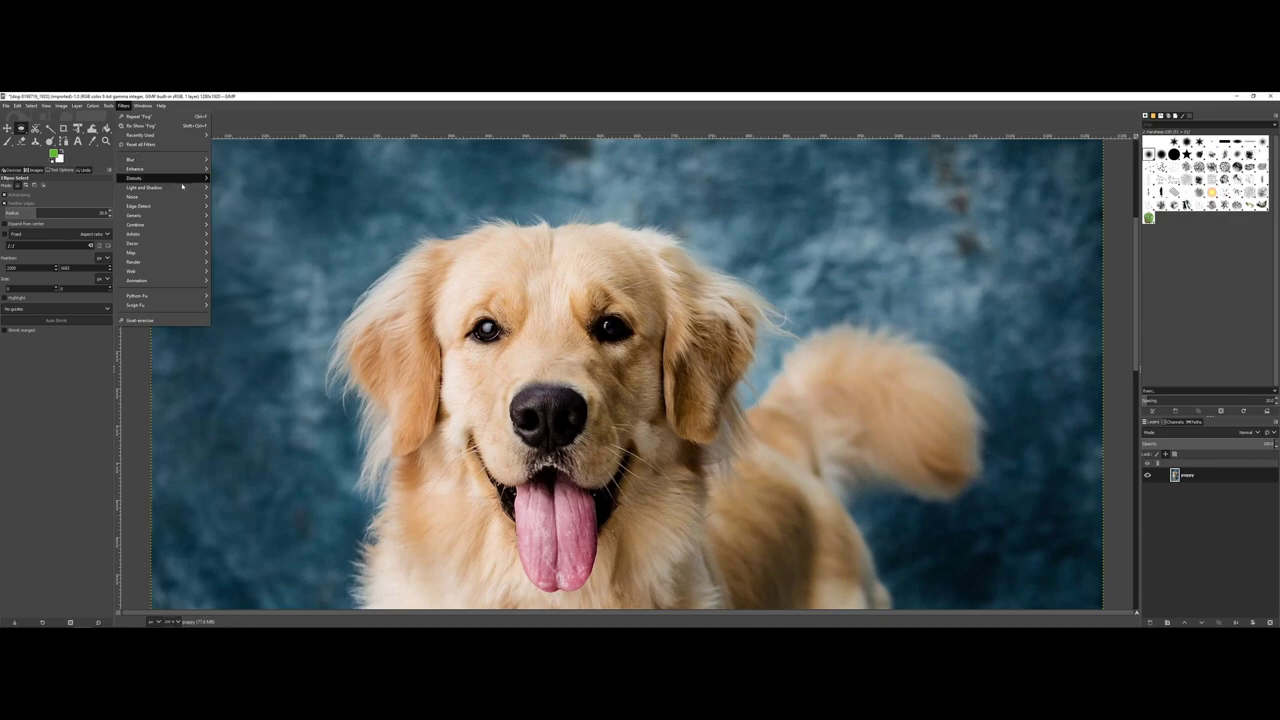
mouse_move(184, 195)
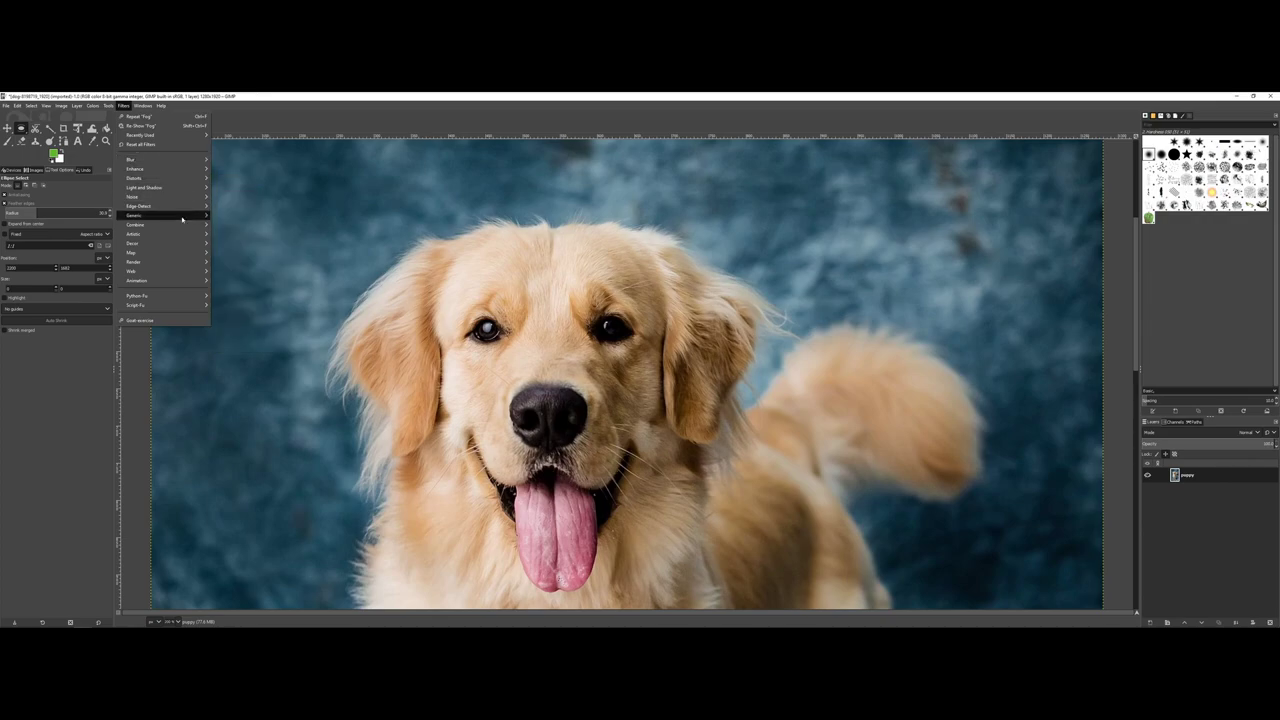
mouse_move(178, 249)
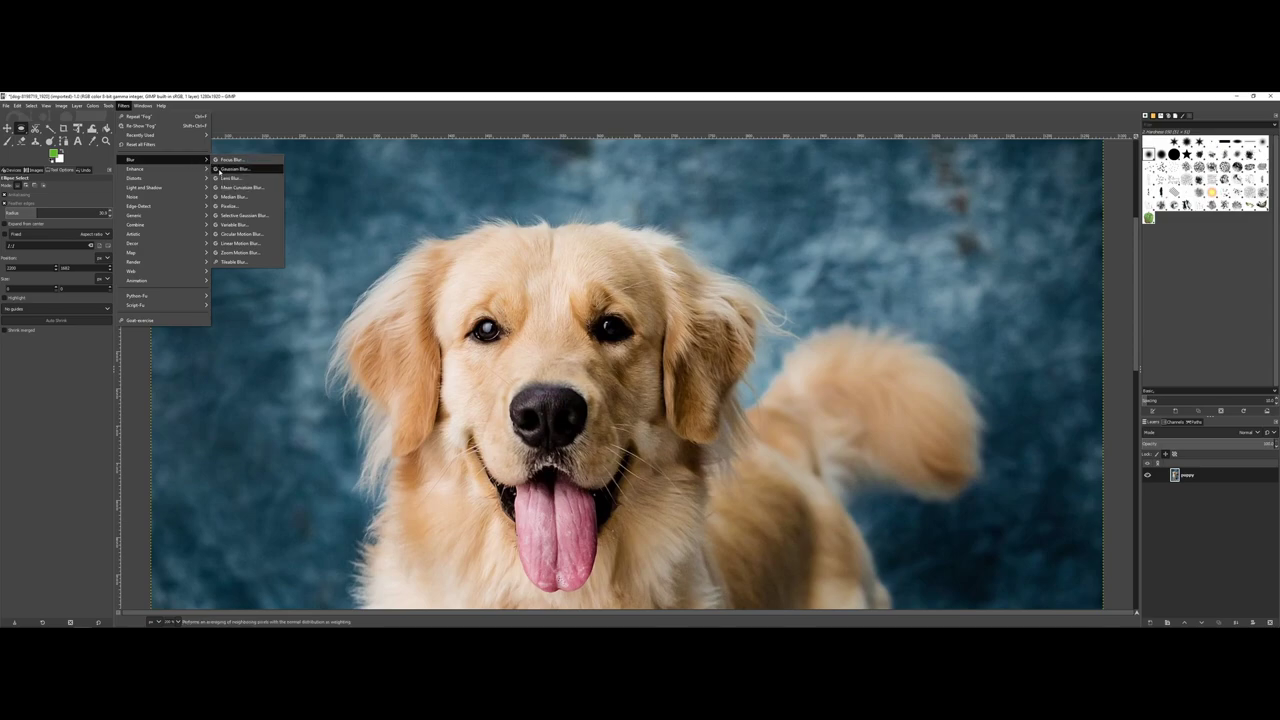
- Open Gaussian Blur and raise its Size to 13.80
left_click(233, 169)
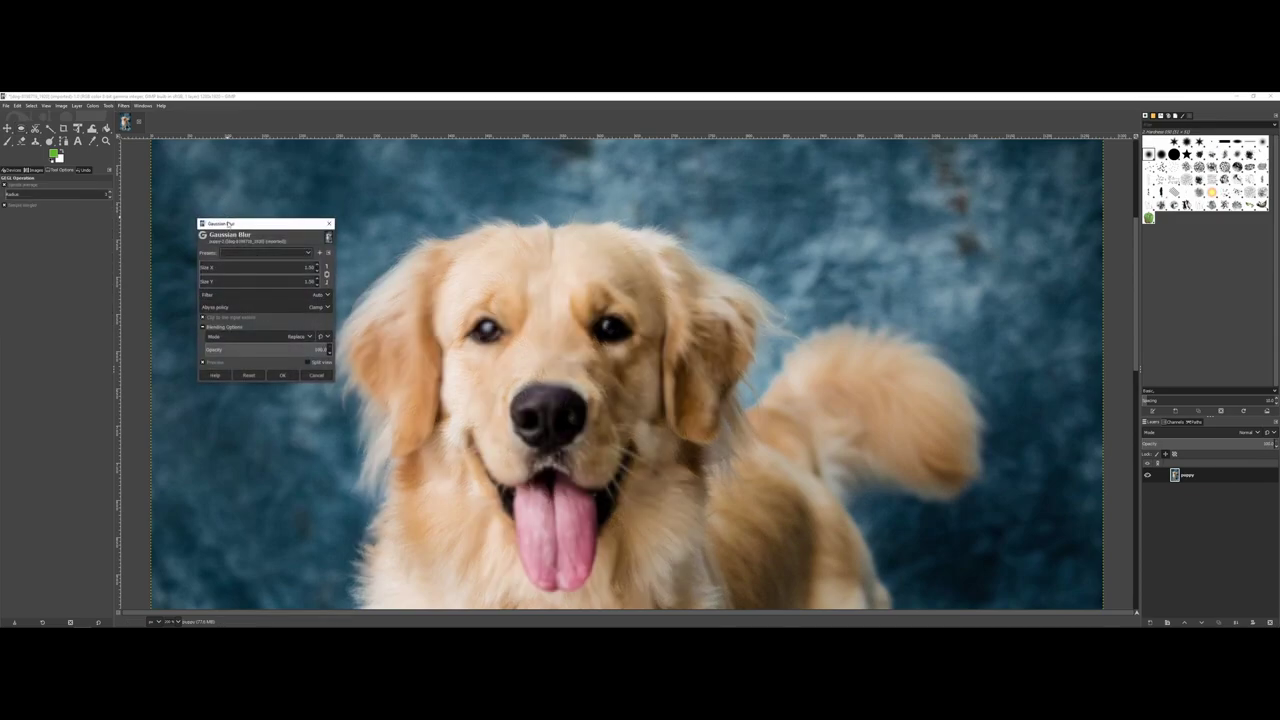
left_click_drag(229, 224, 227, 206)
left_click_drag(255, 363, 259, 408)
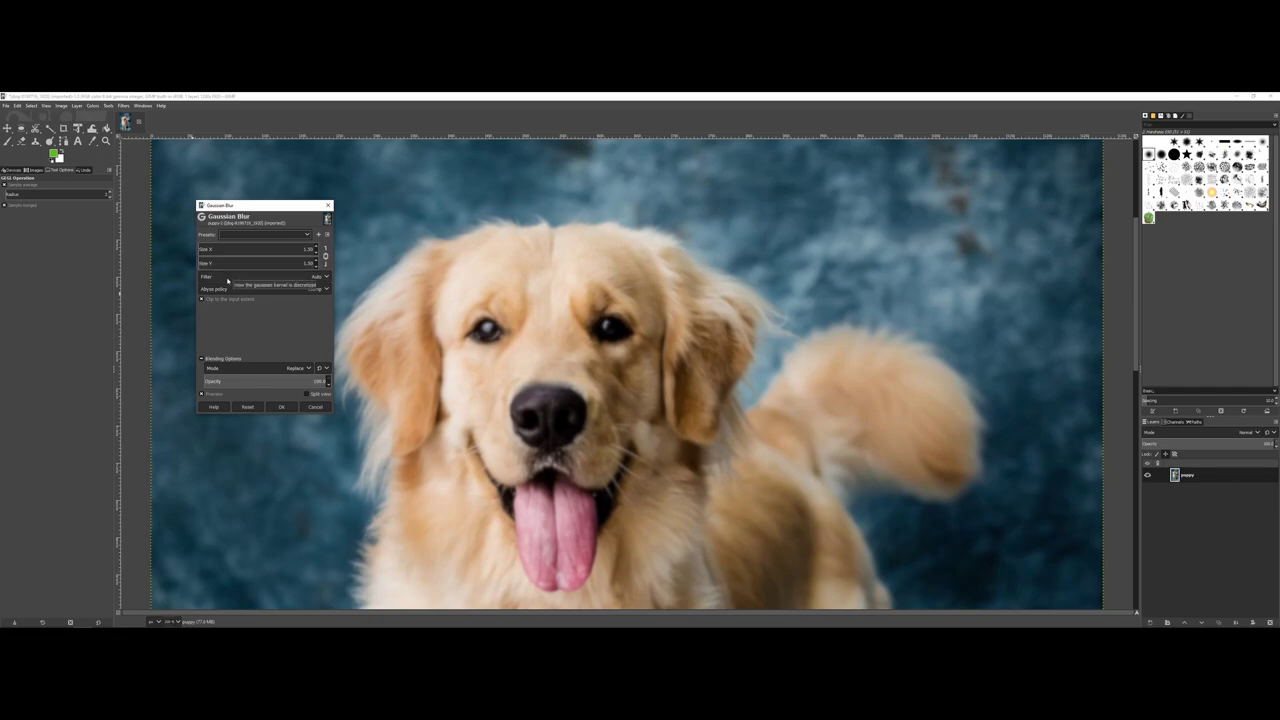
left_click(224, 263)
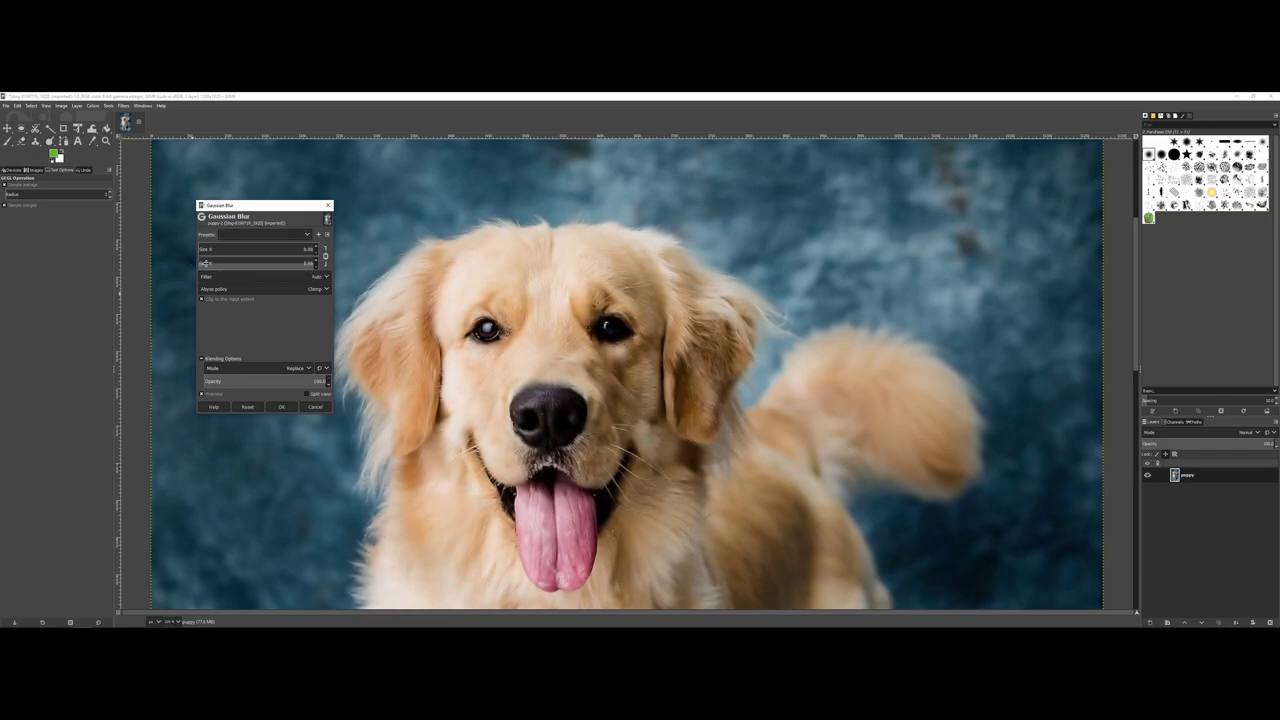
mouse_move(216, 263)
left_mouse_down()
mouse_move(411, 270)
mouse_move(189, 263)
mouse_move(222, 262)
left_mouse_up()
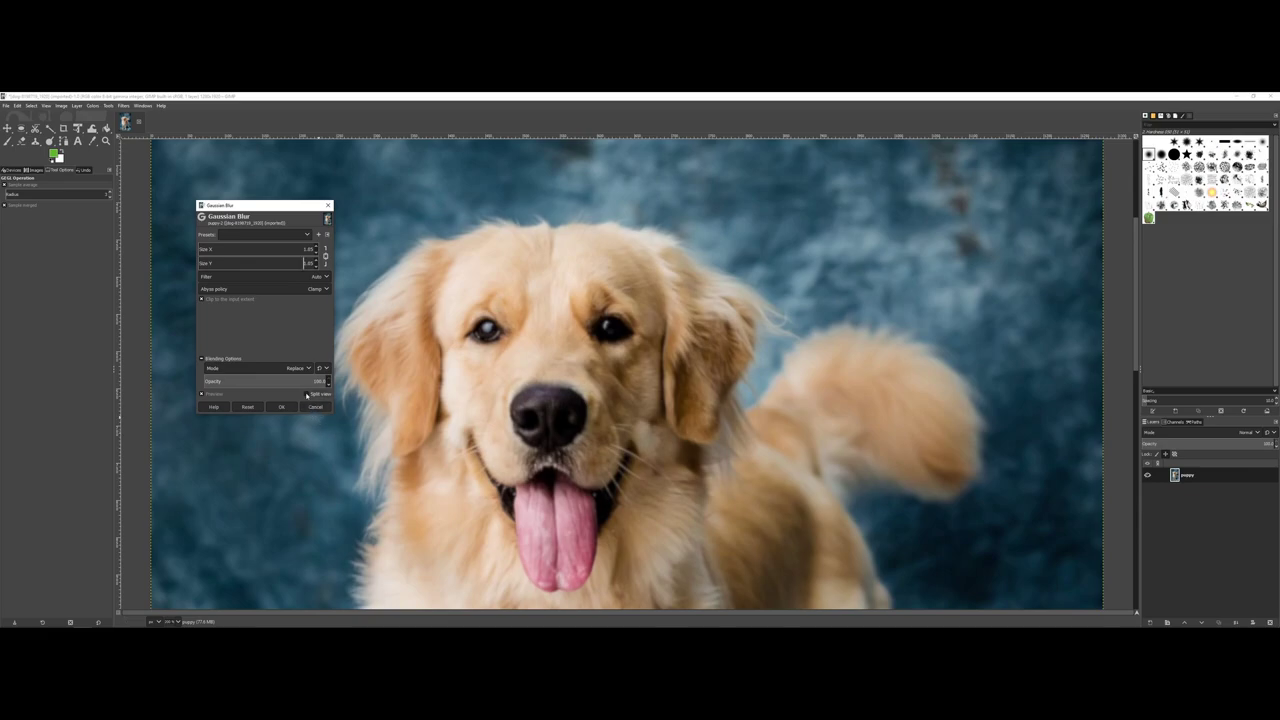
- Compare blurred and original halves in Split view, then cancel the blur
left_click(308, 394)
left_click_drag(628, 330, 592, 340)
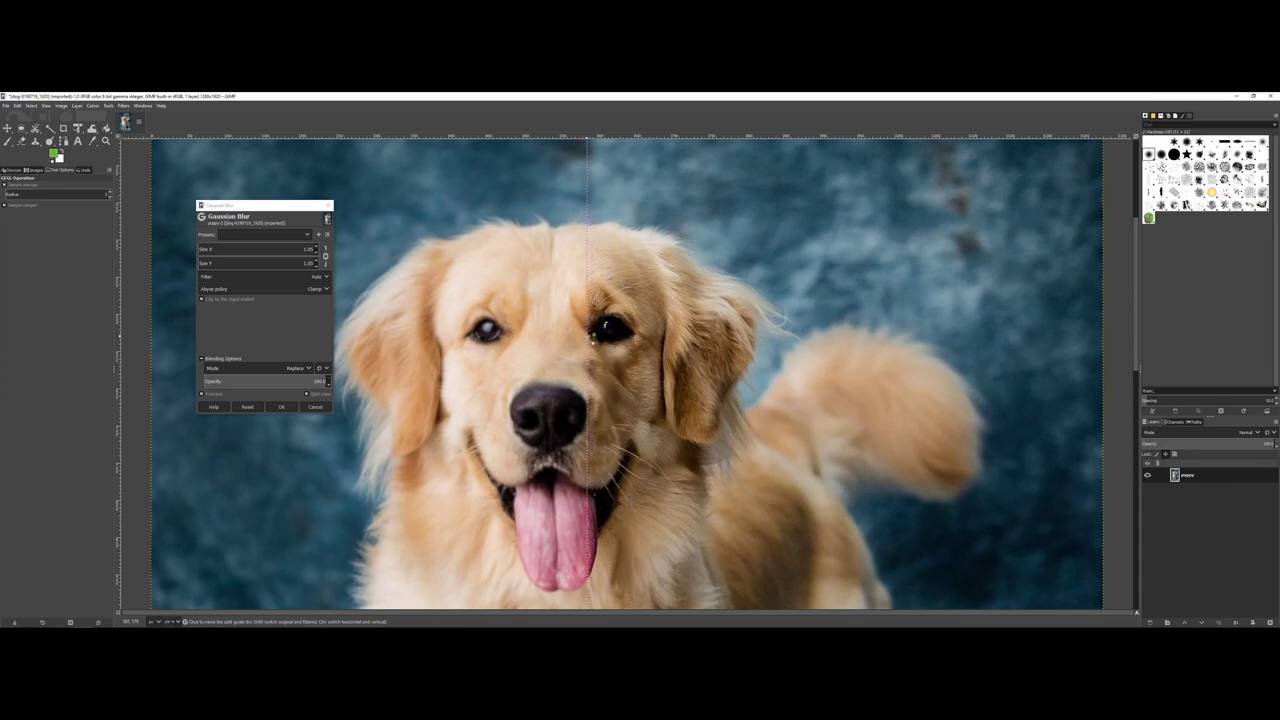
left_click(307, 394)
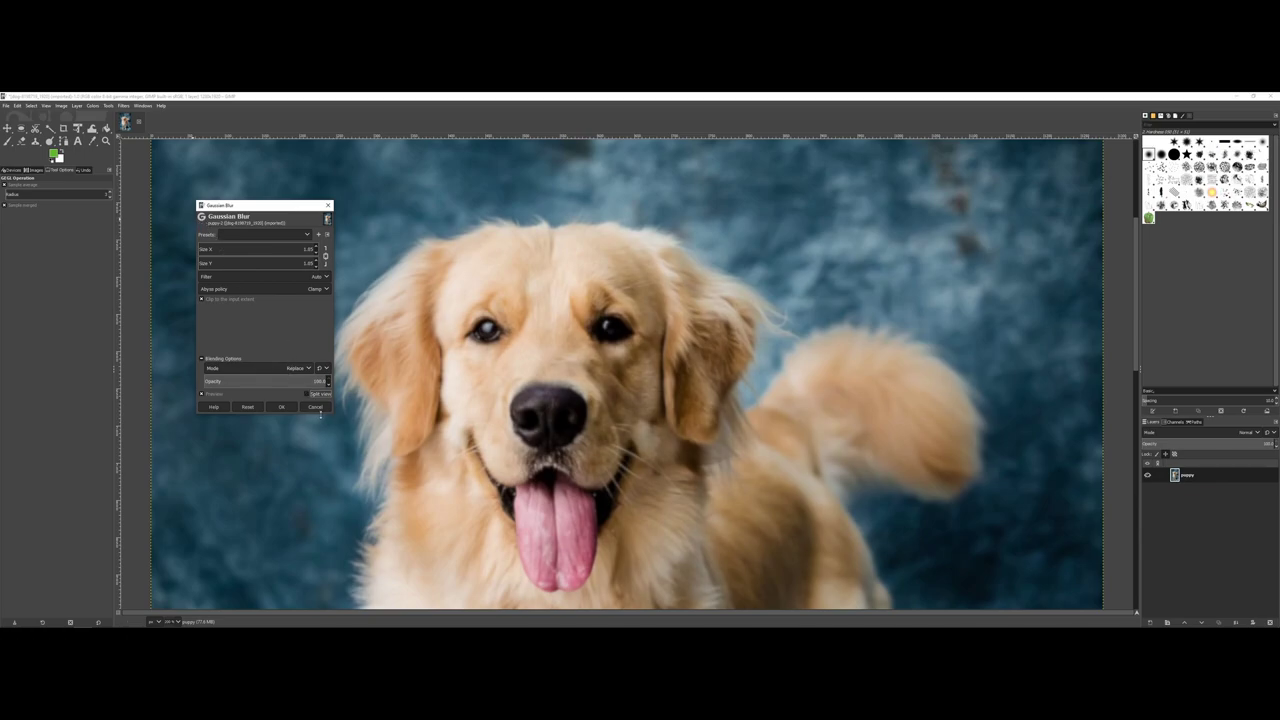
left_click(315, 407)
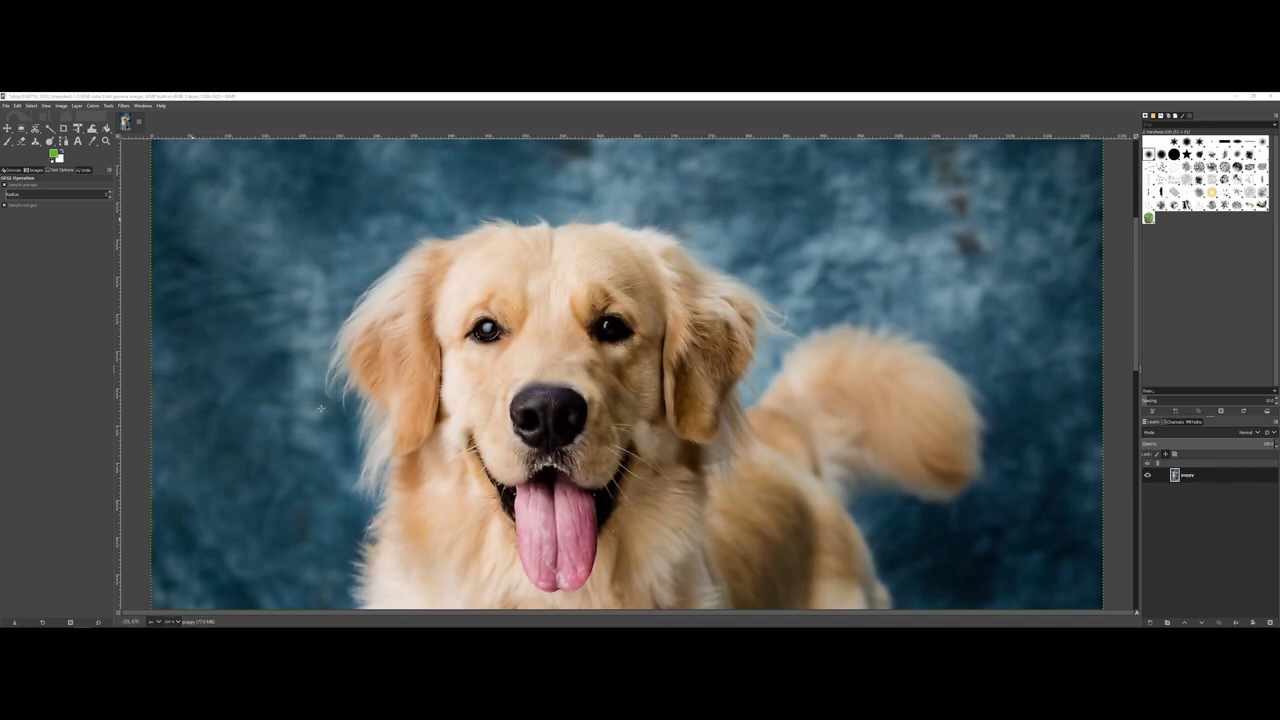
- Run Filters > Decor > Old Photo with default settings to create a sepia copy
left_click(121, 105)
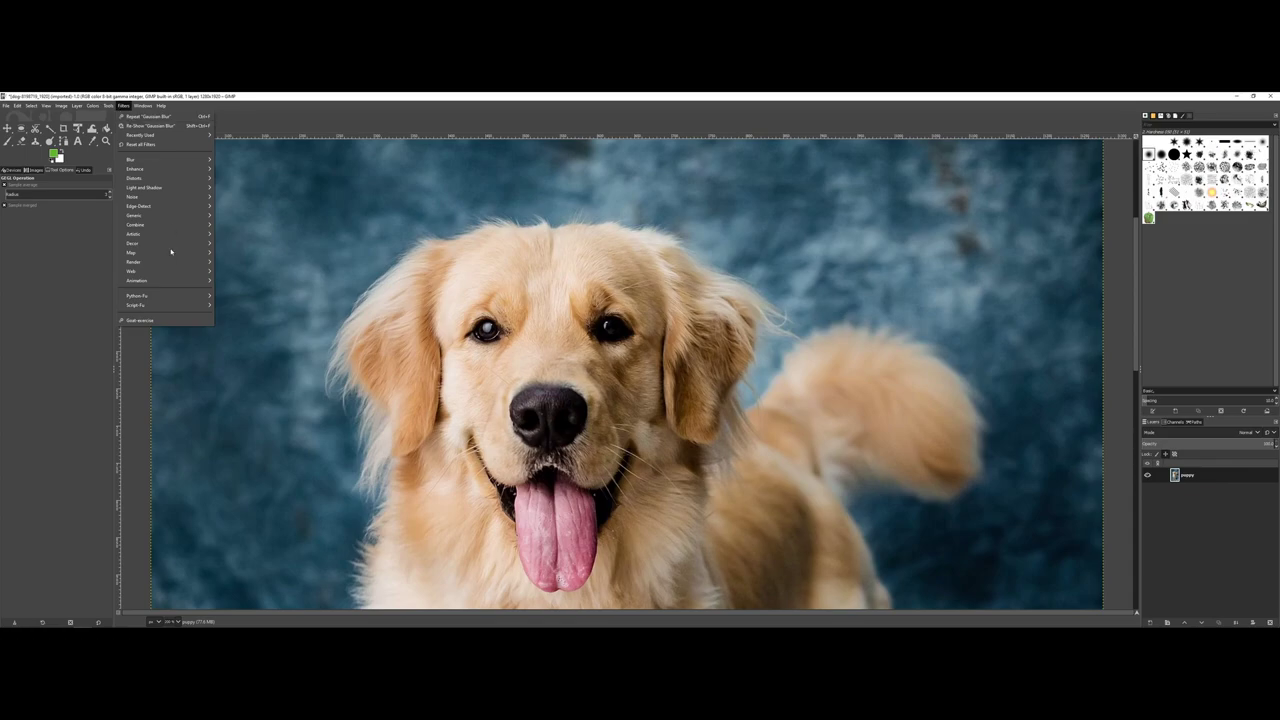
mouse_move(167, 294)
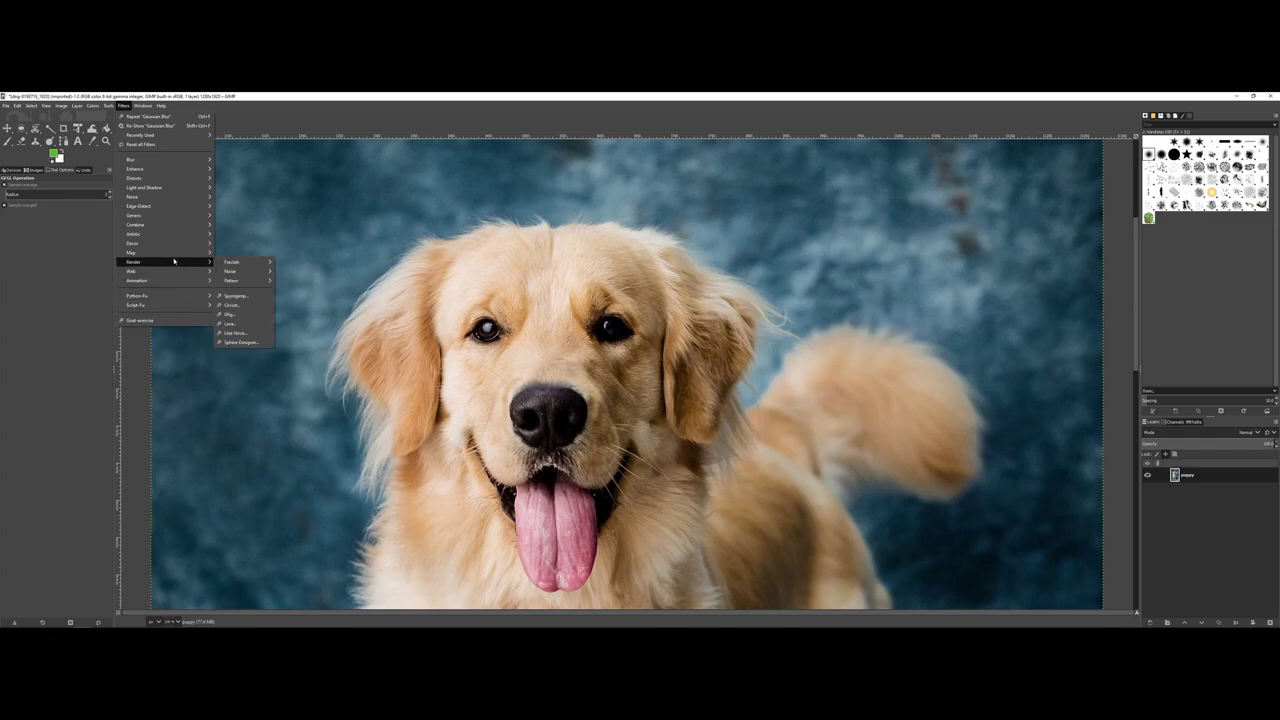
mouse_move(179, 242)
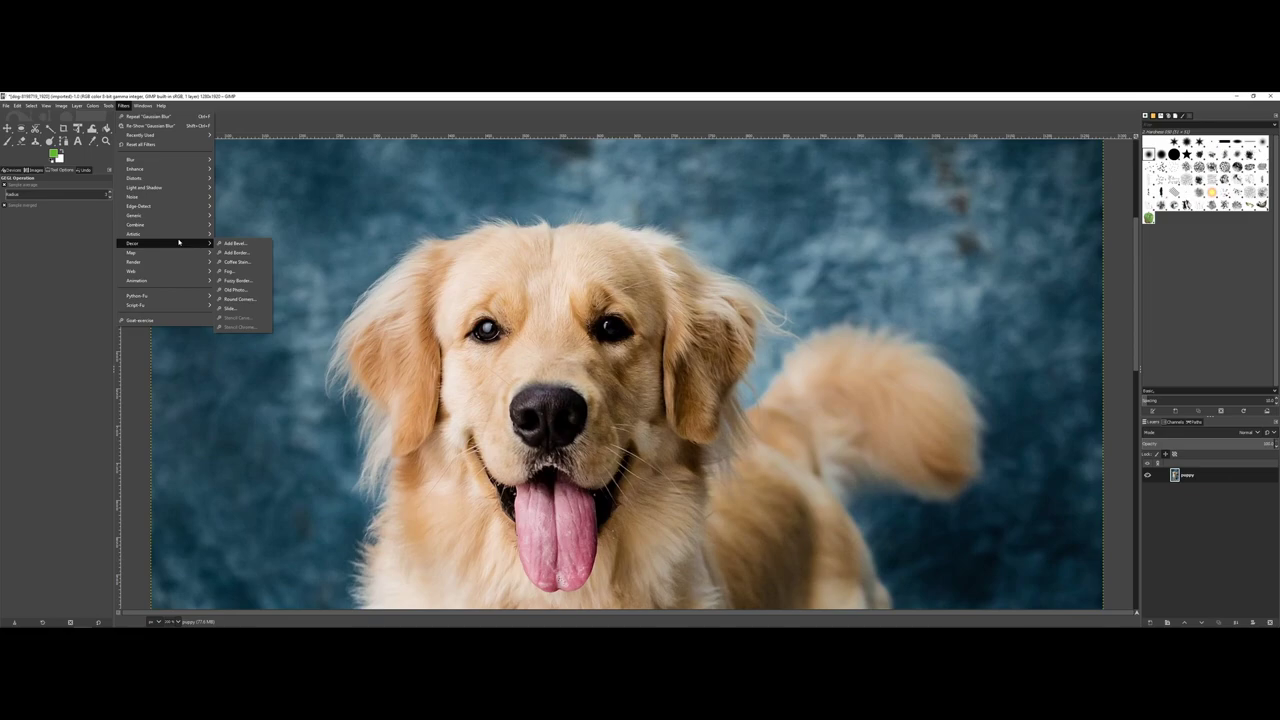
left_click(225, 290)
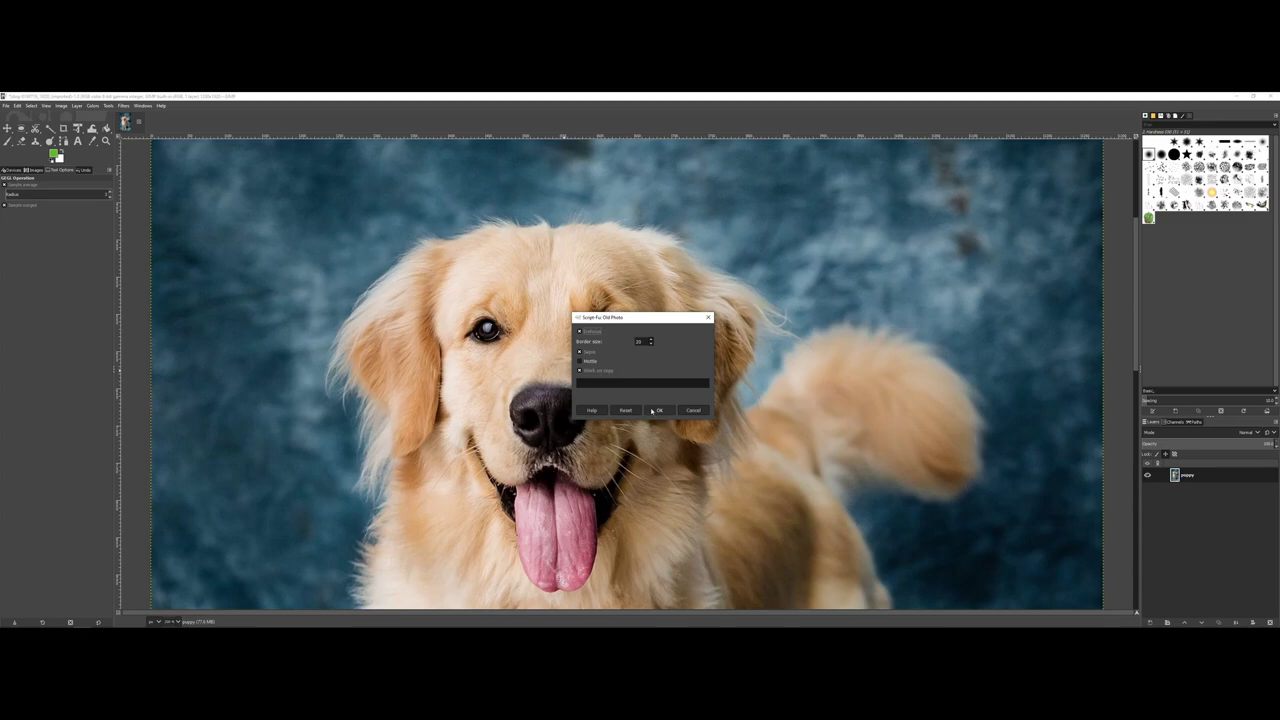
left_click(652, 411)
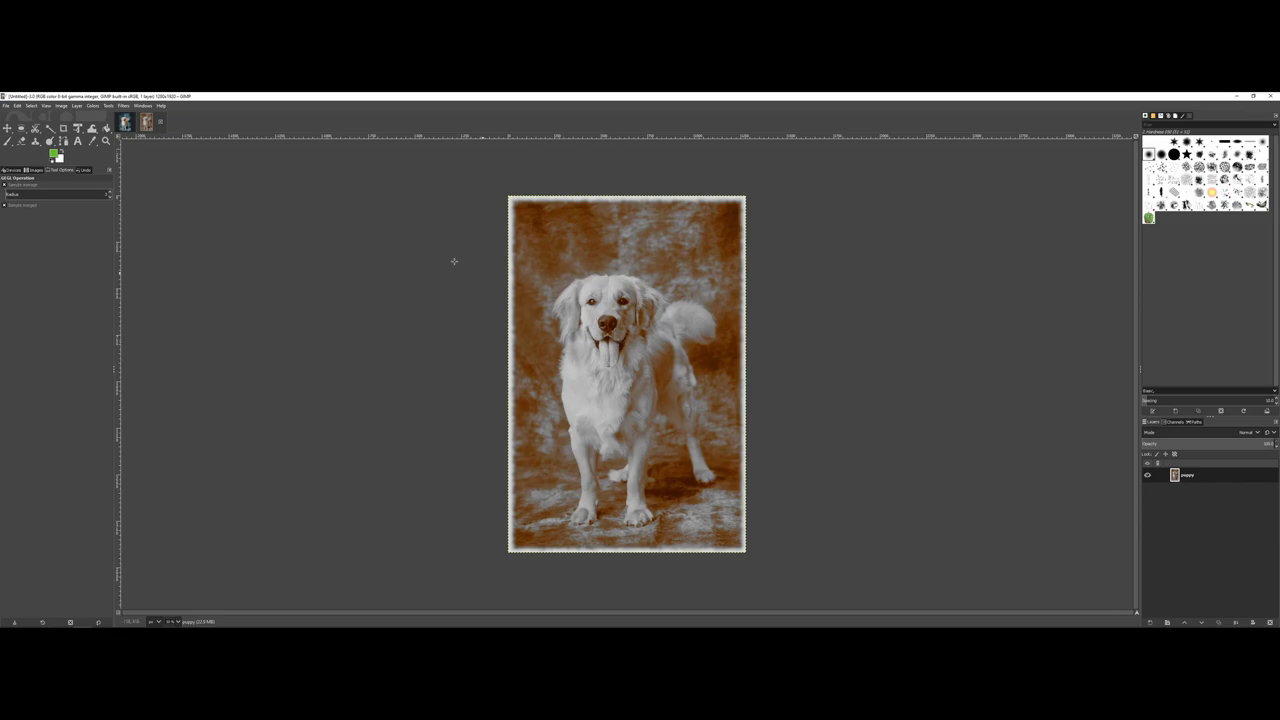
- Switch between the original and sepia tabs, then close the Untitled sepia copy
left_click(124, 121)
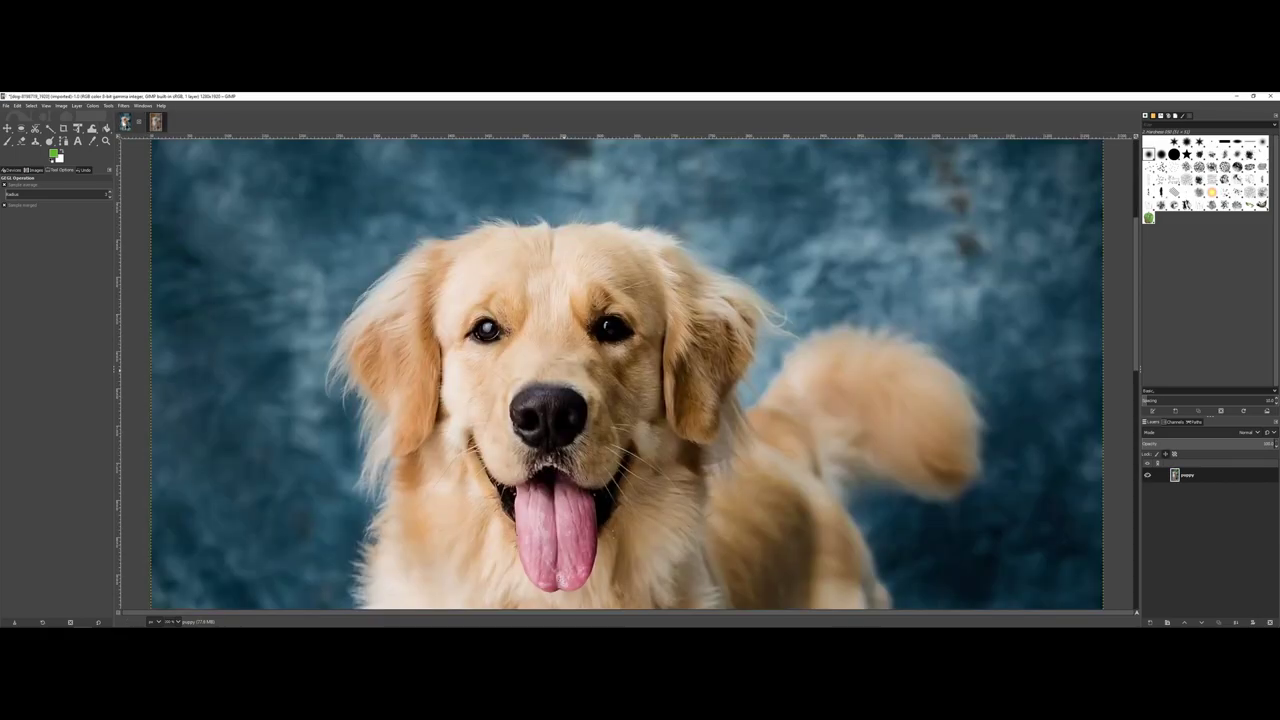
left_click(155, 121)
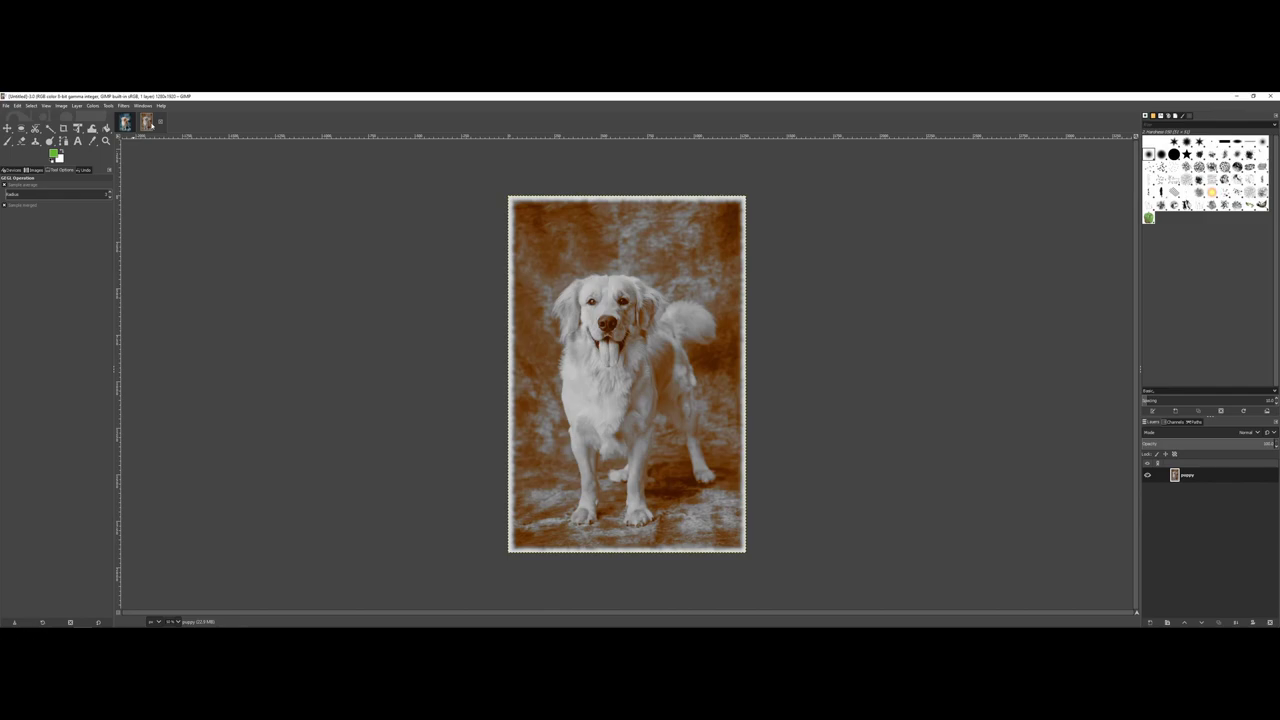
left_click(160, 121)
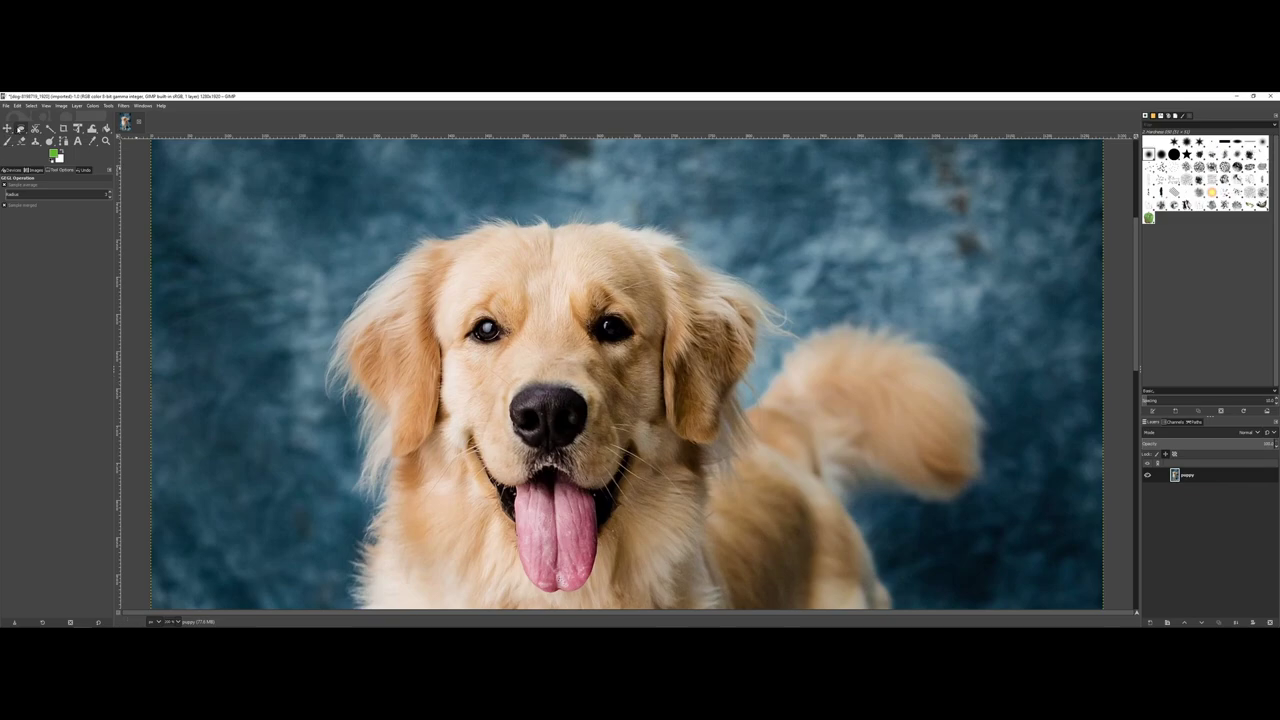
- With Ellipse Select and a larger feather radius, circle the dog's head and nudge it right
left_click(21, 130)
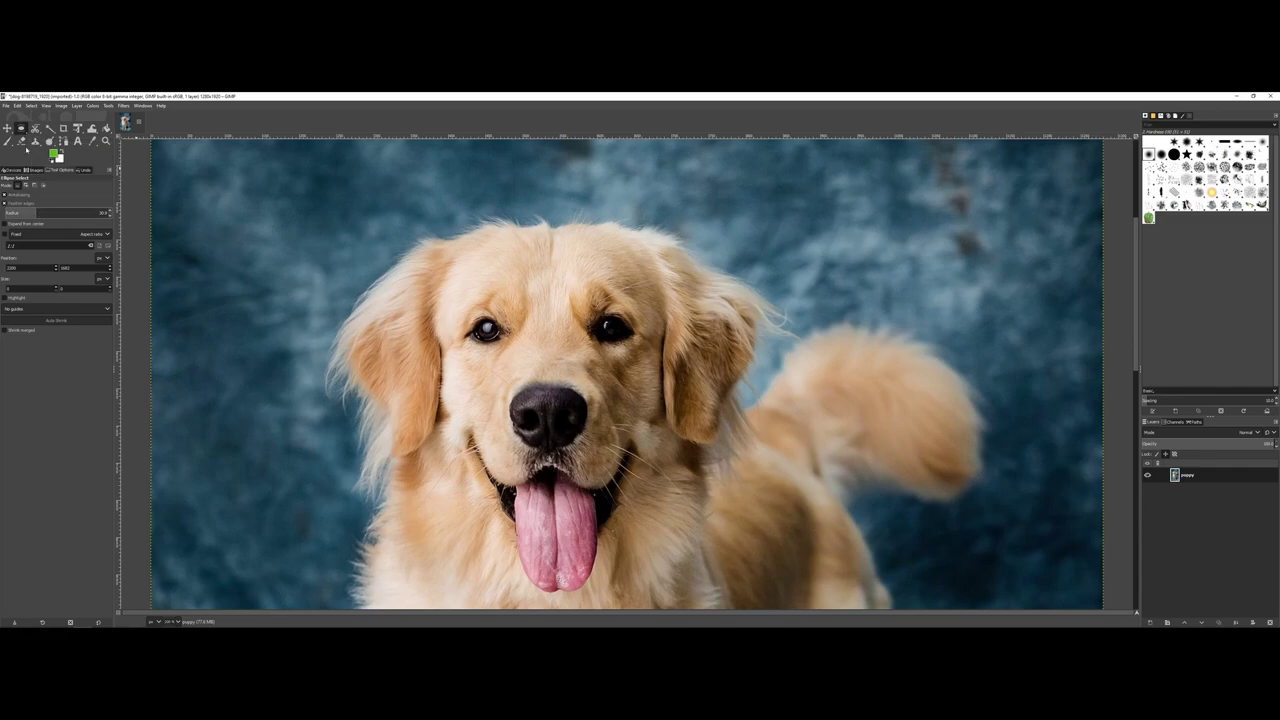
right_click(22, 130)
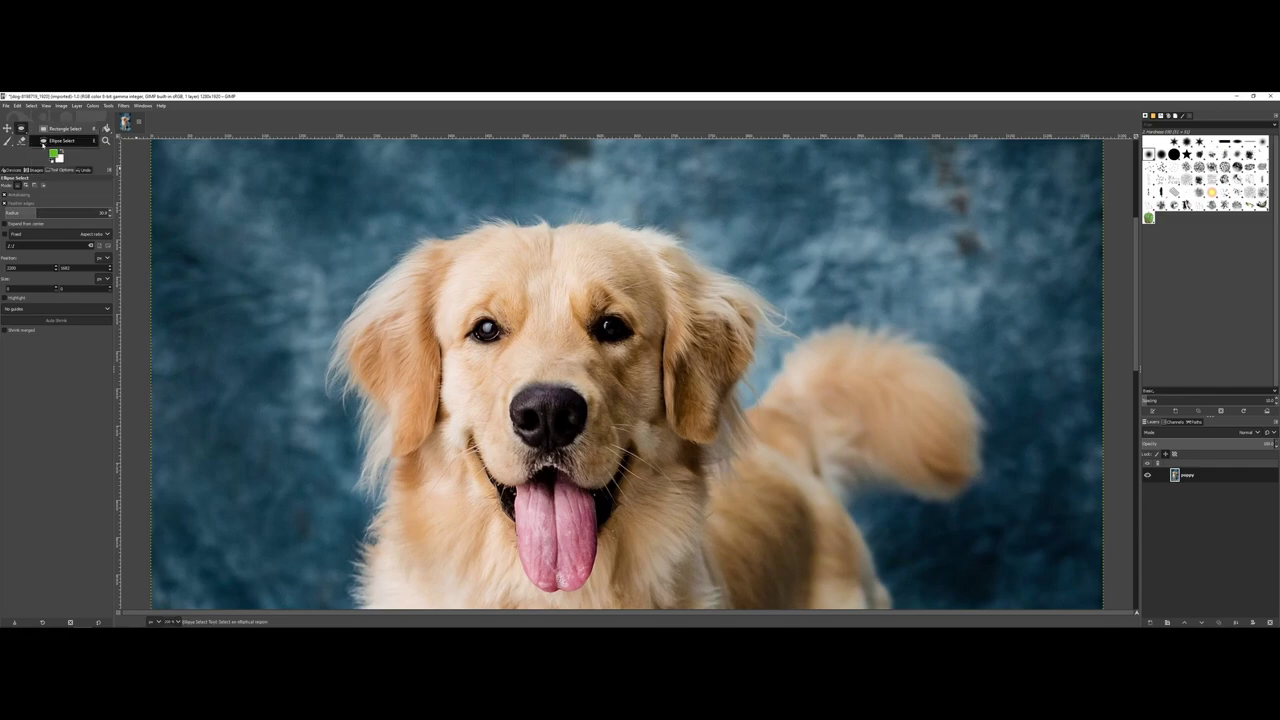
left_click(44, 142)
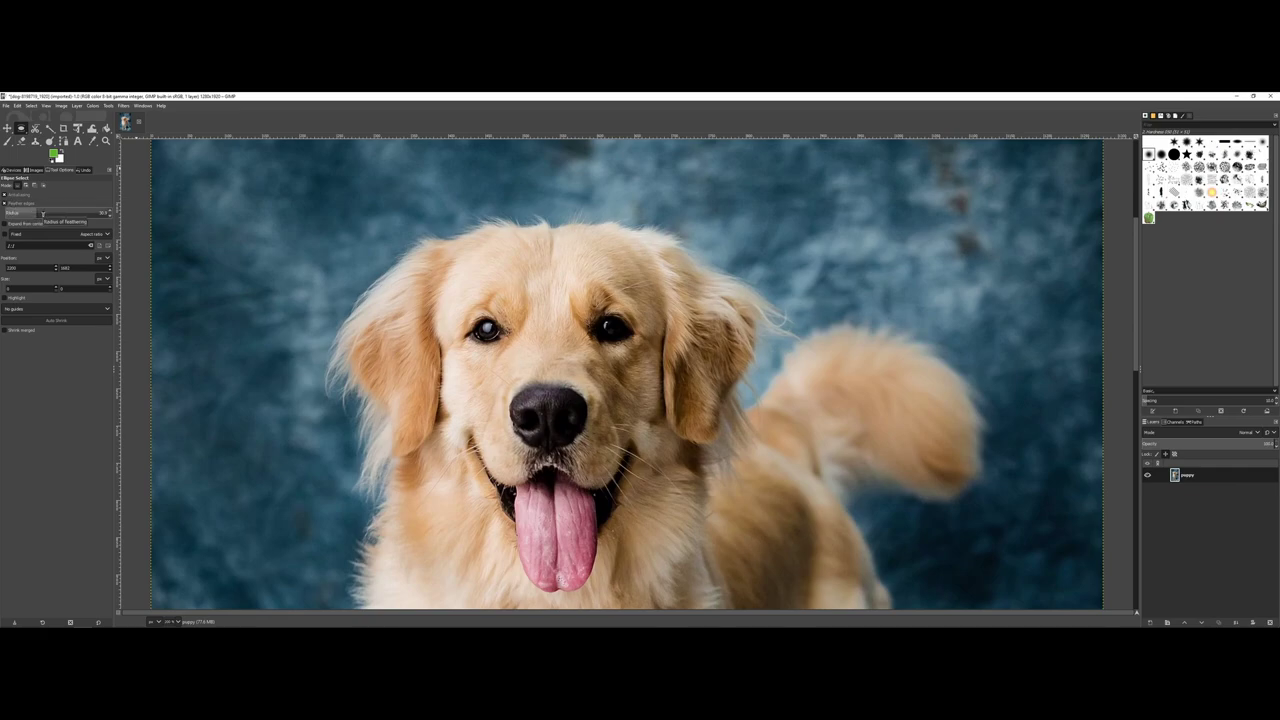
left_click_drag(40, 212, 74, 212)
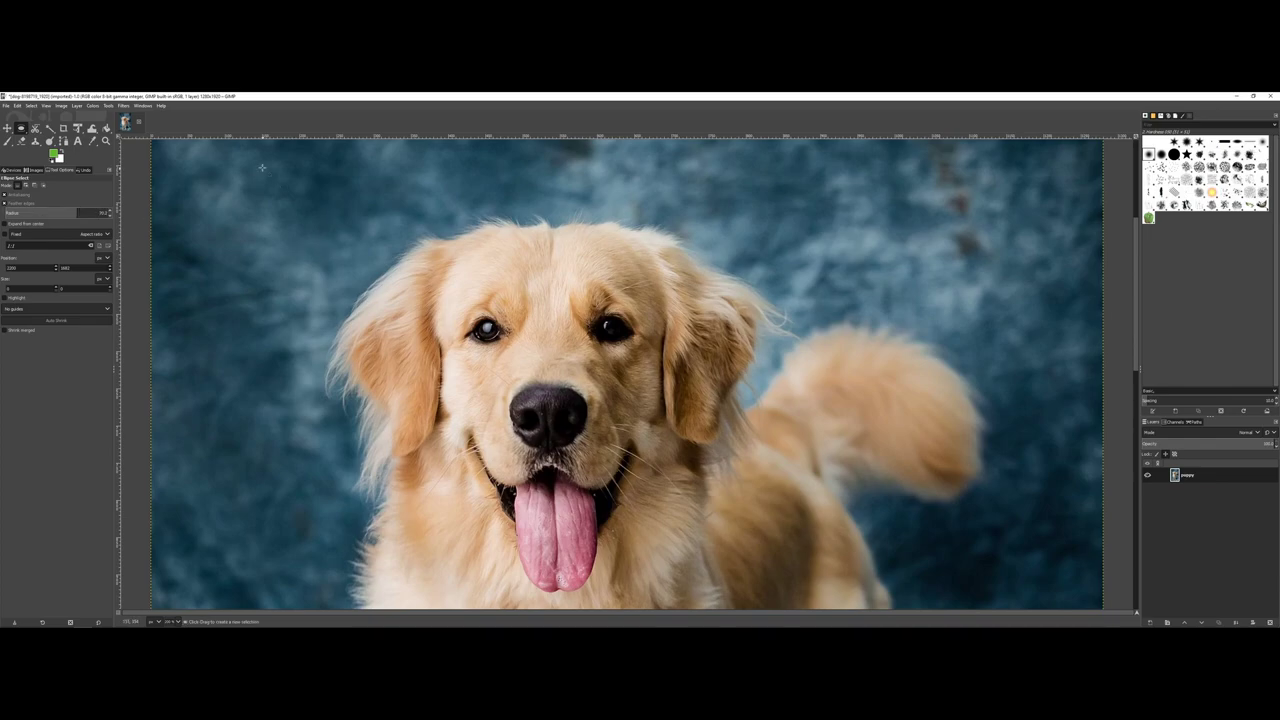
left_click_drag(264, 166, 743, 605)
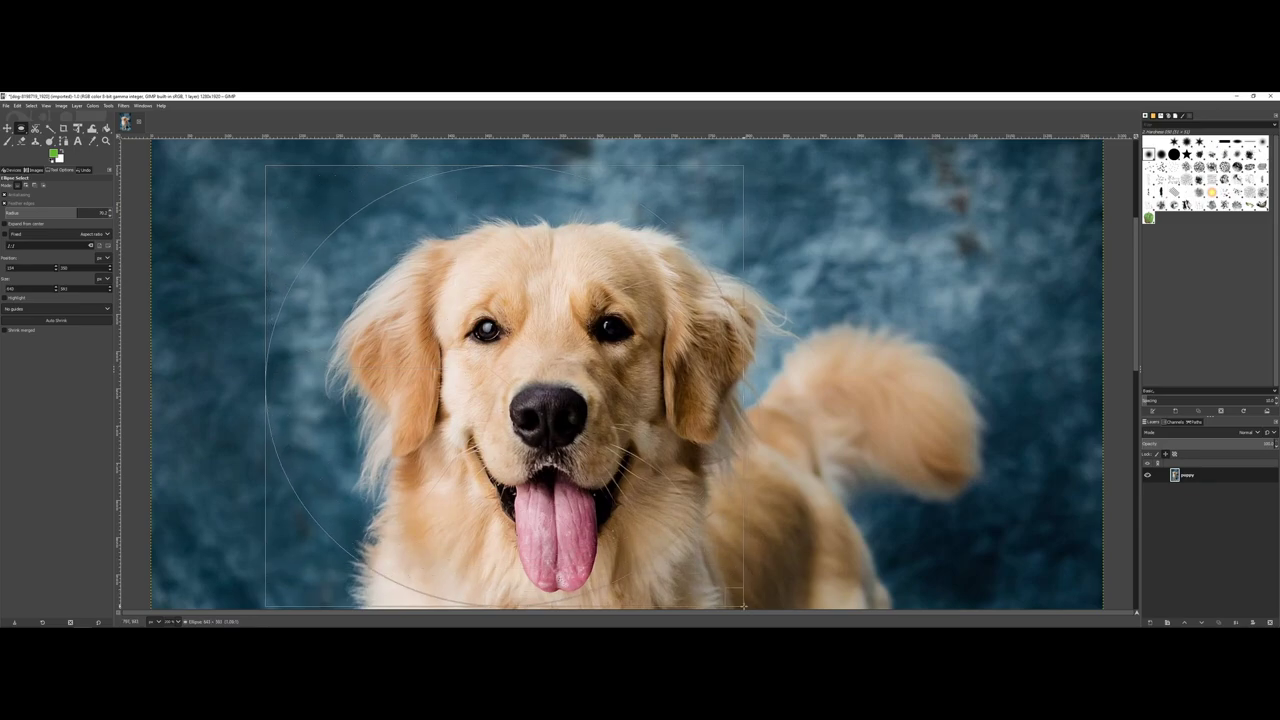
left_click_drag(533, 341, 588, 340)
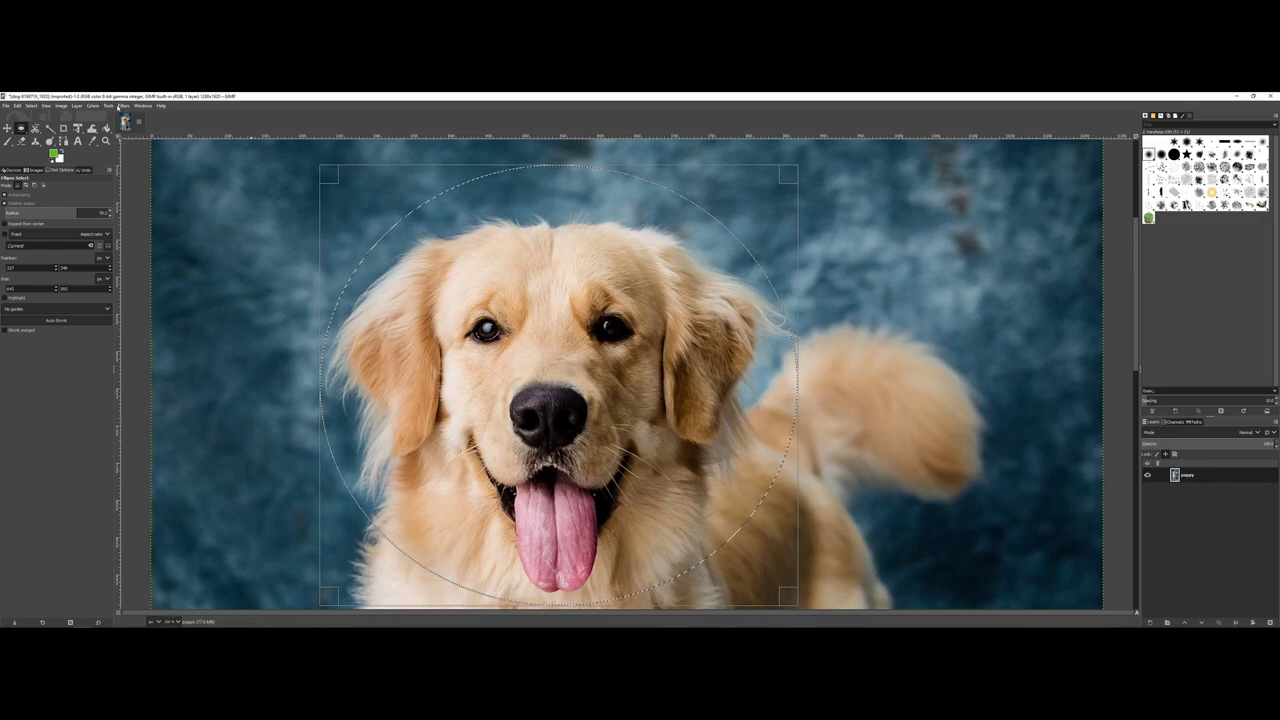
left_click(122, 106)
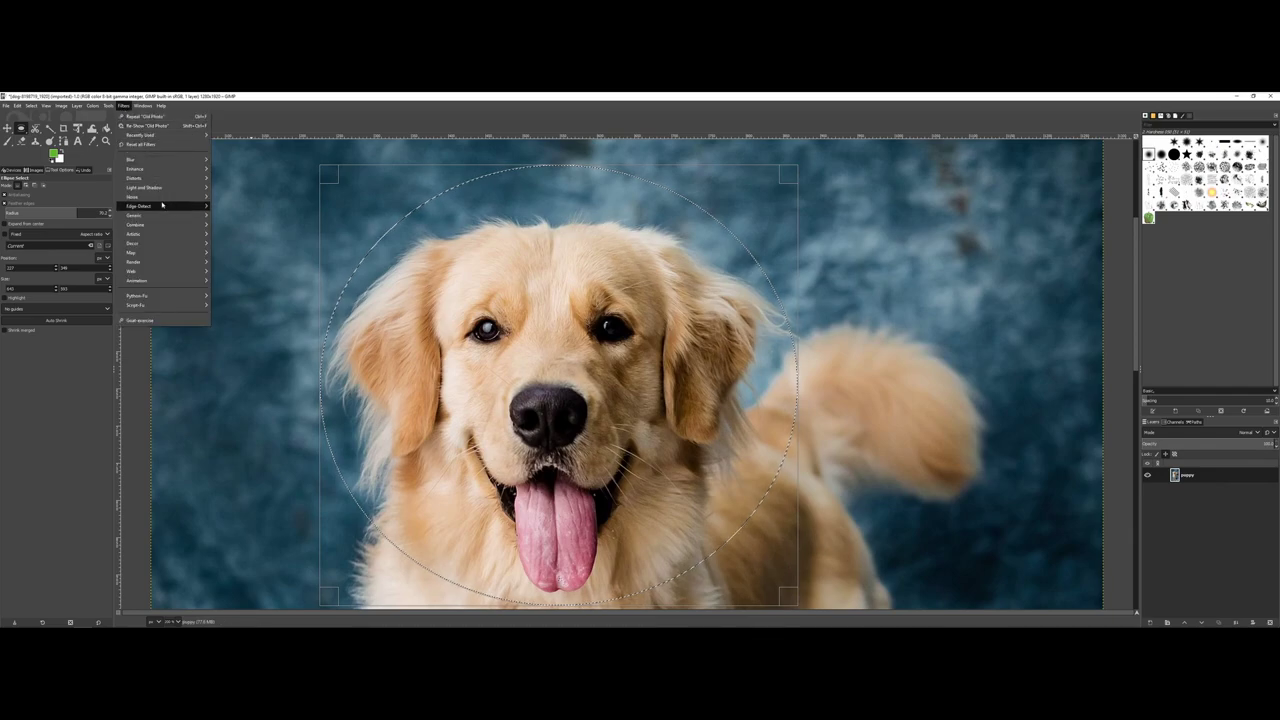
mouse_move(165, 217)
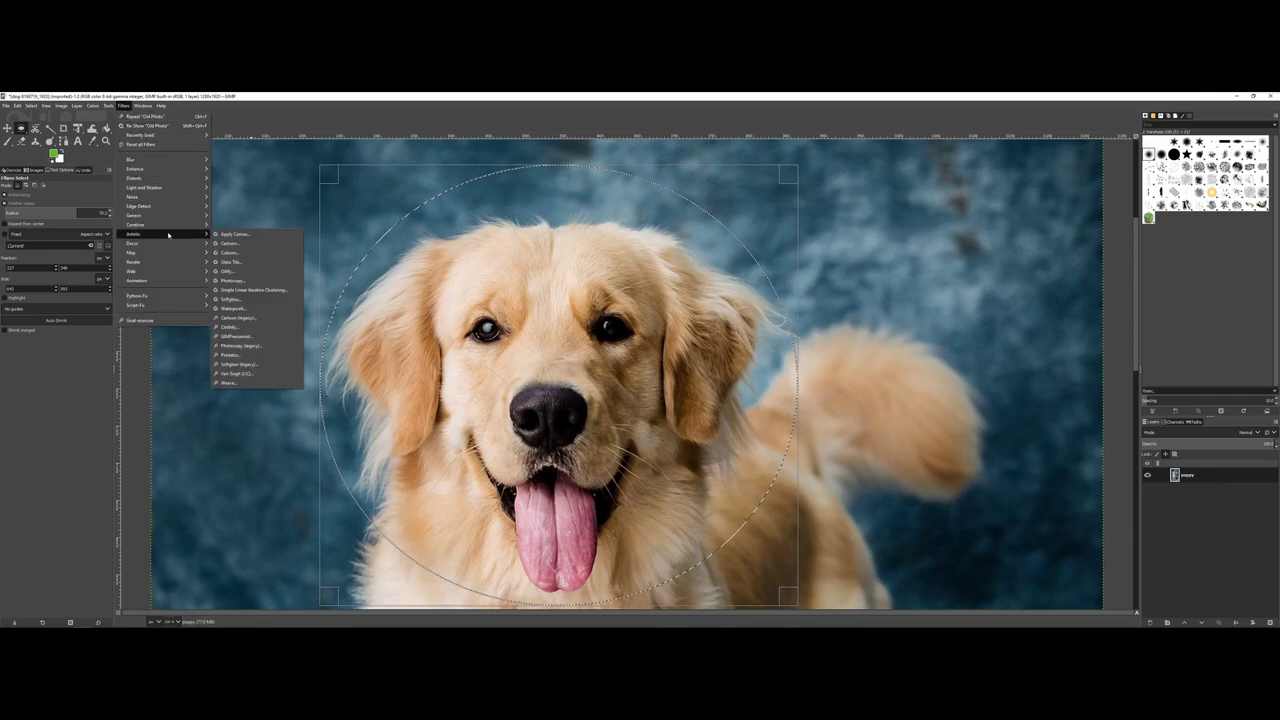
left_click(230, 243)
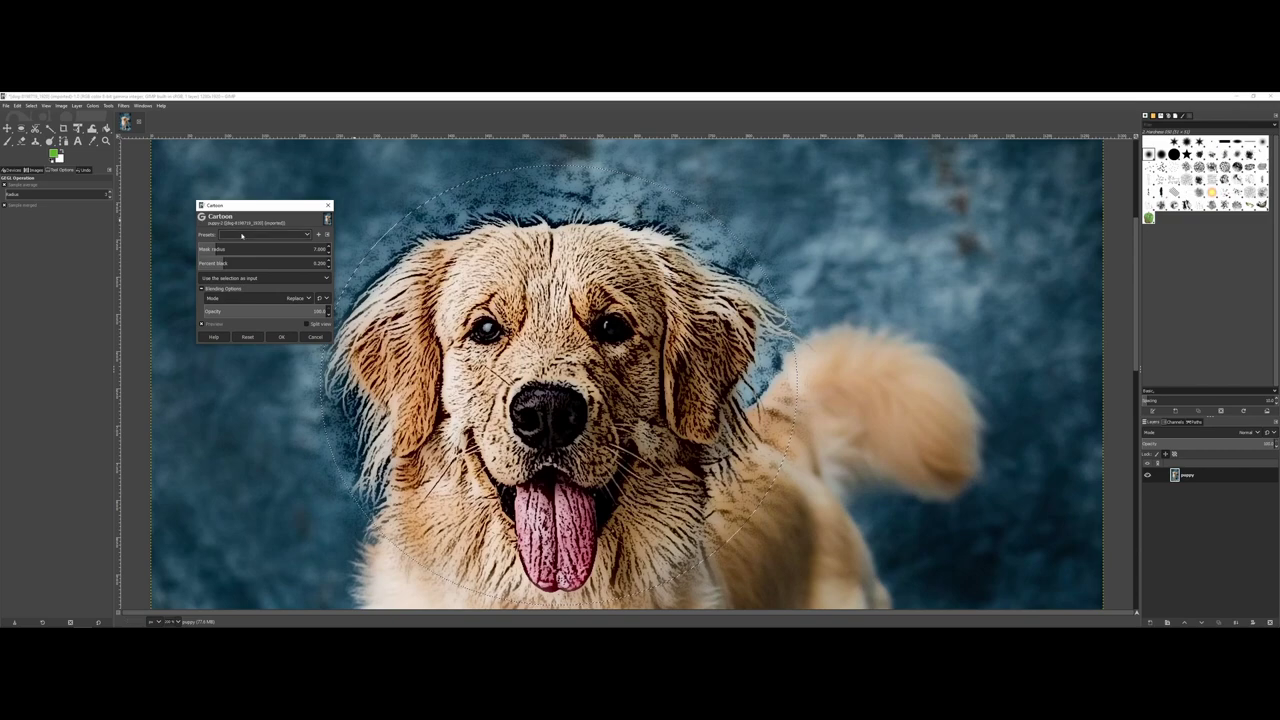
mouse_move(213, 262)
left_mouse_down()
mouse_move(191, 264)
mouse_move(204, 263)
left_mouse_up()
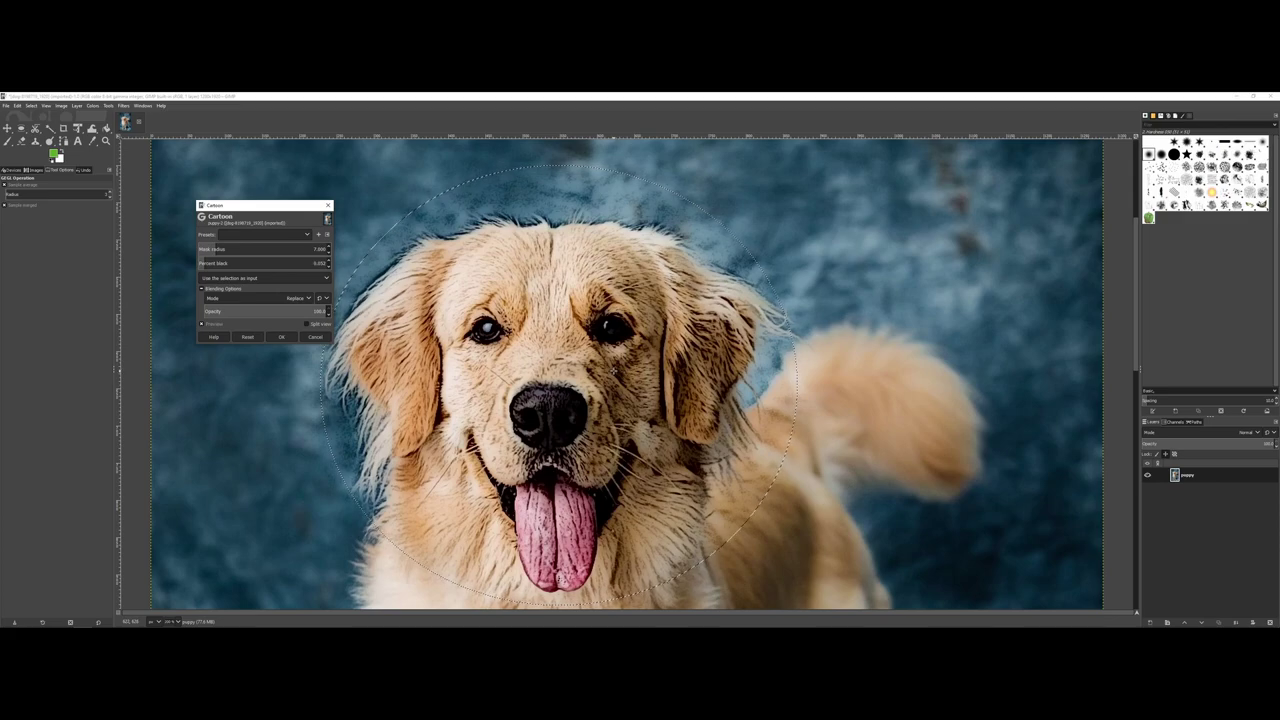
left_click(315, 337)
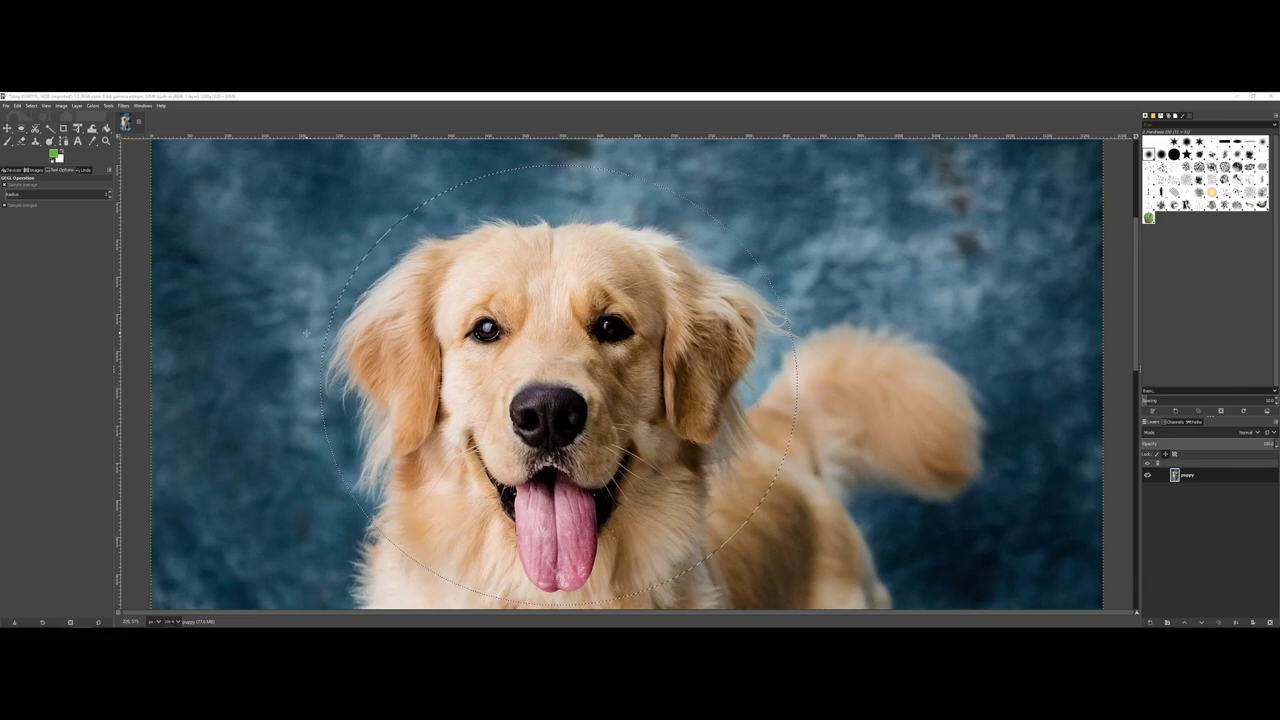
- Use Select > Invert so the background outside the circle is selected
scroll(306, 333, "up", 3)
scroll(306, 333, "down", 3)
left_click(31, 105)
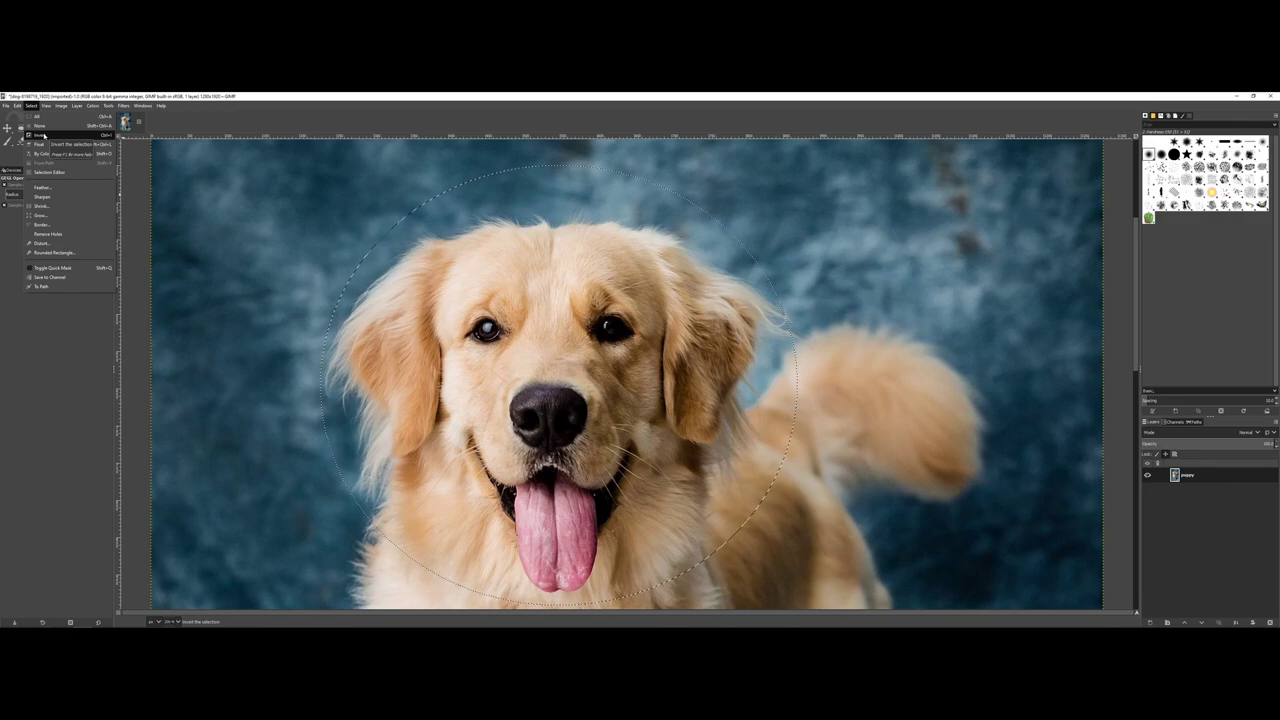
left_click(44, 135)
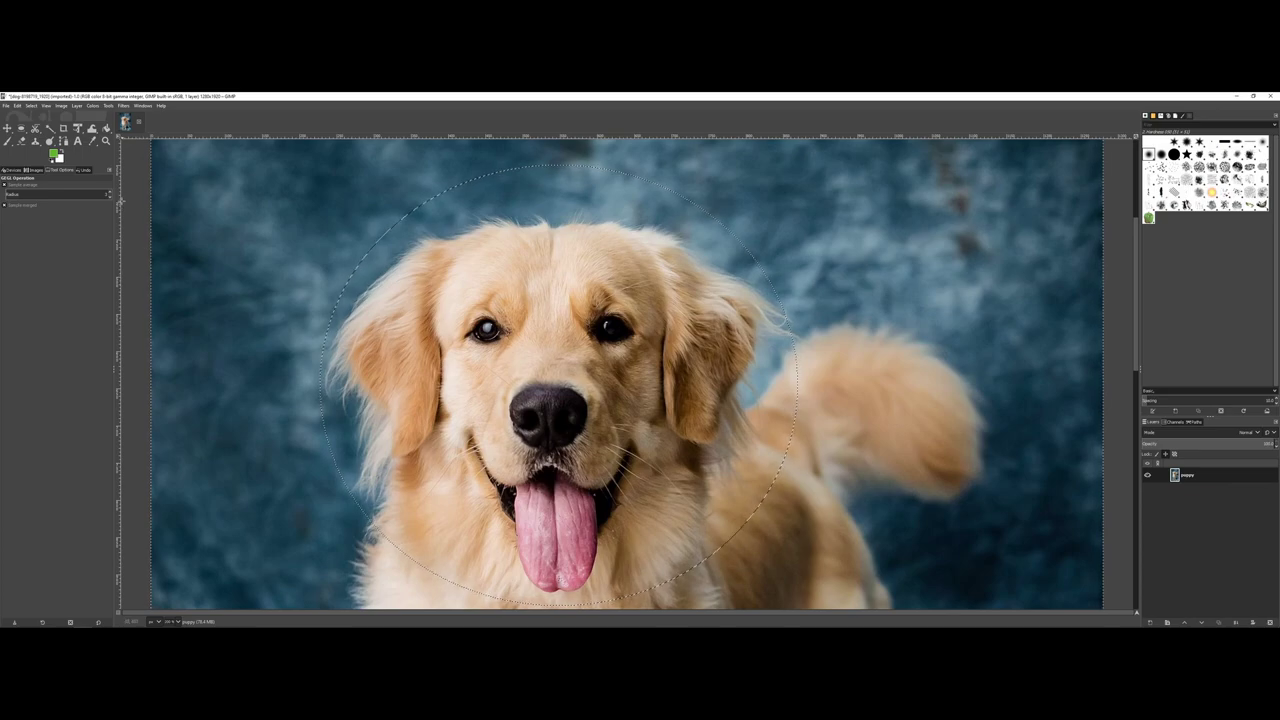
- Rerun the Cartoon filter on the background and zoom out to show the whole photo
left_click(122, 106)
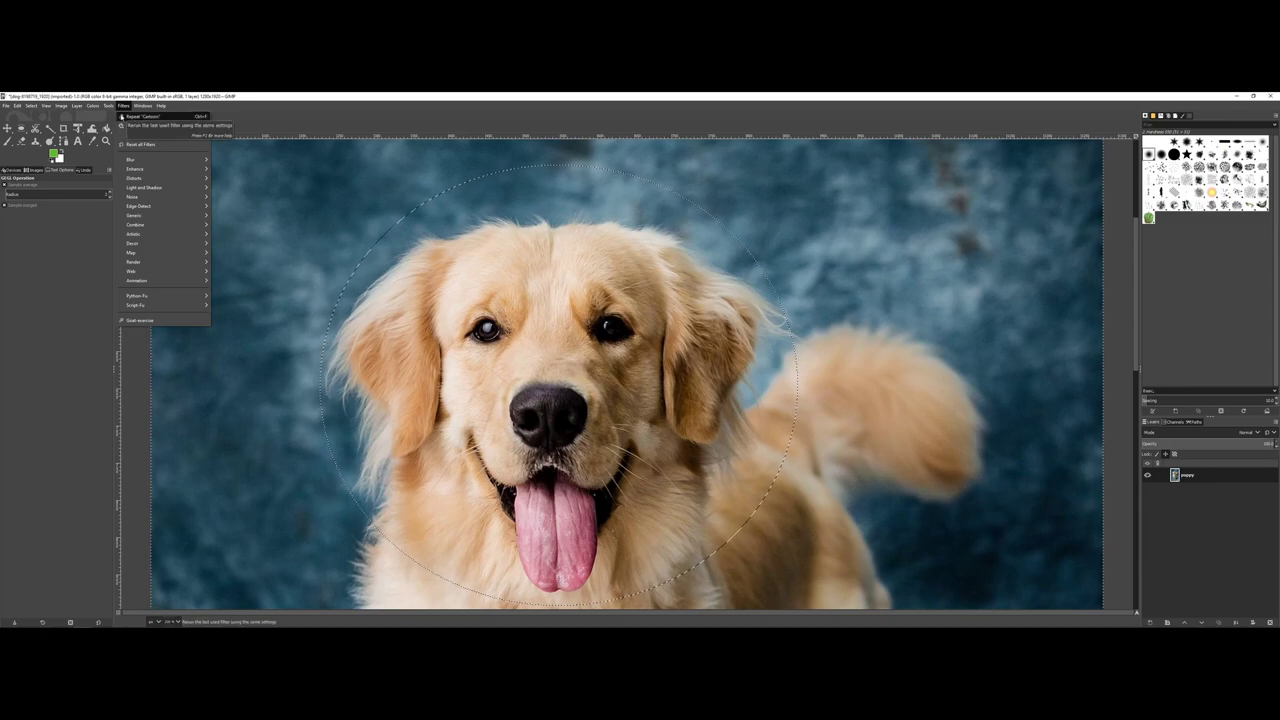
left_click(121, 116)
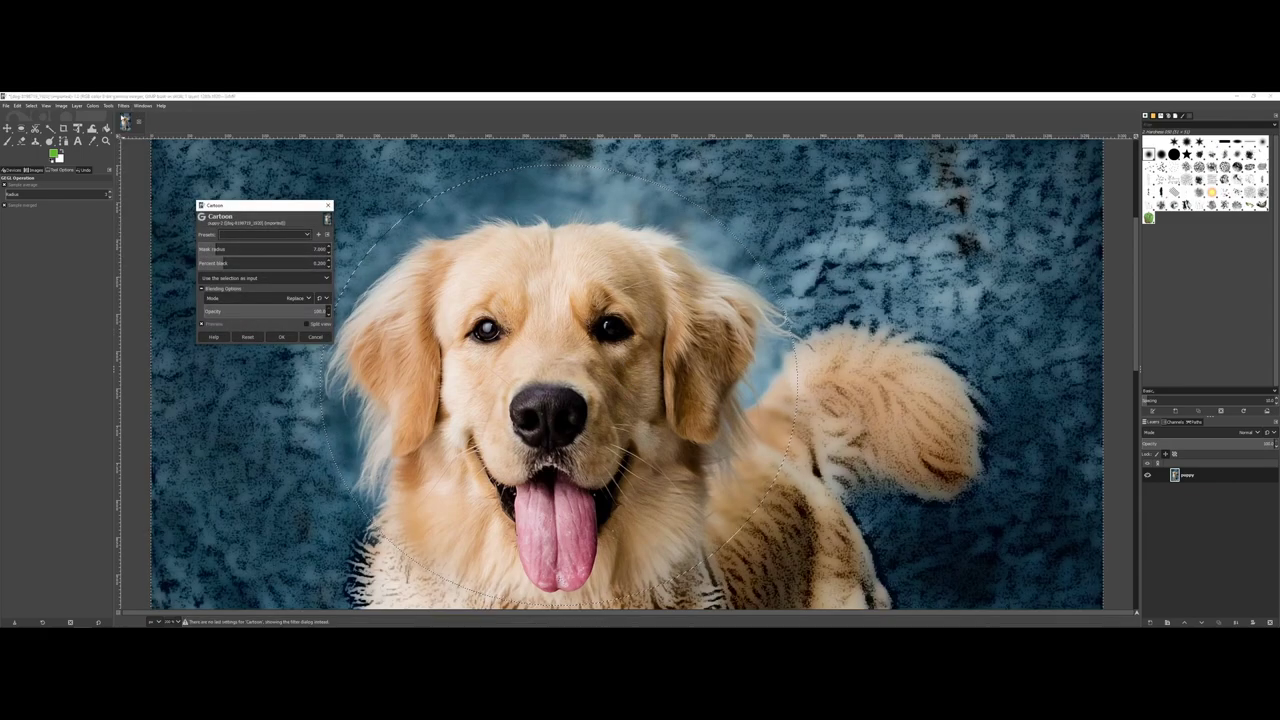
left_click_drag(227, 206, 58, 227)
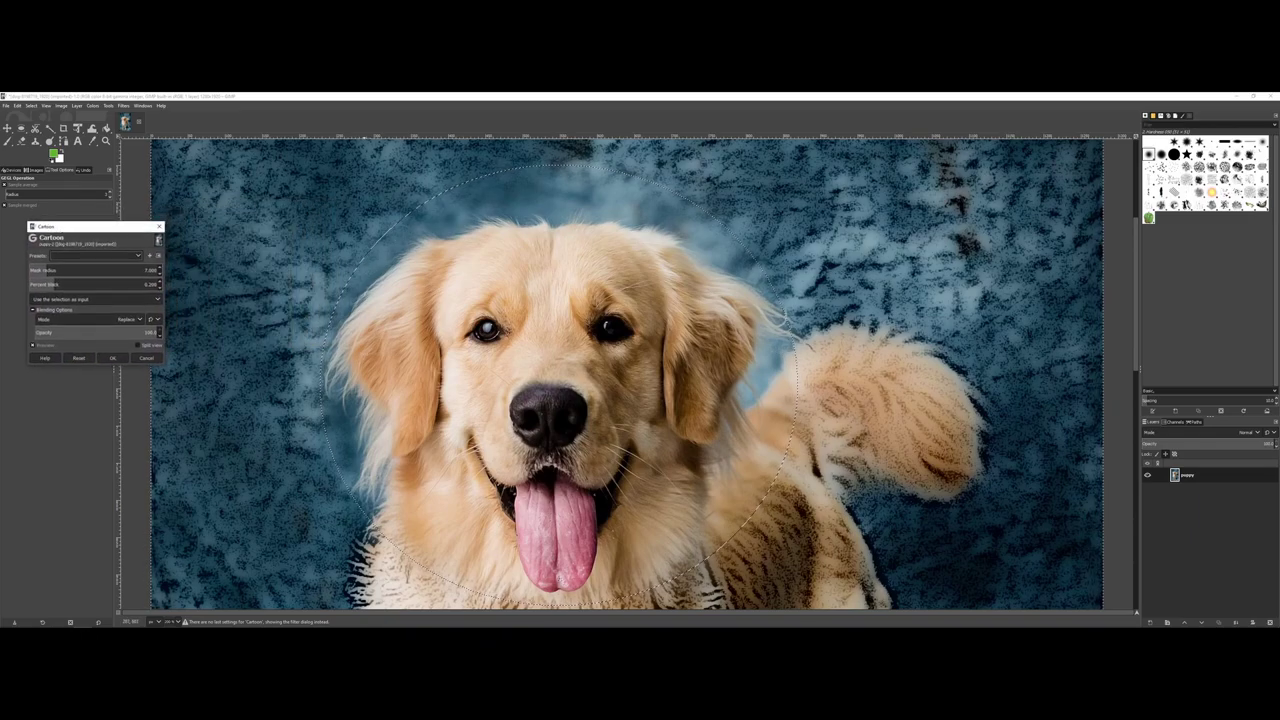
left_click(176, 621)
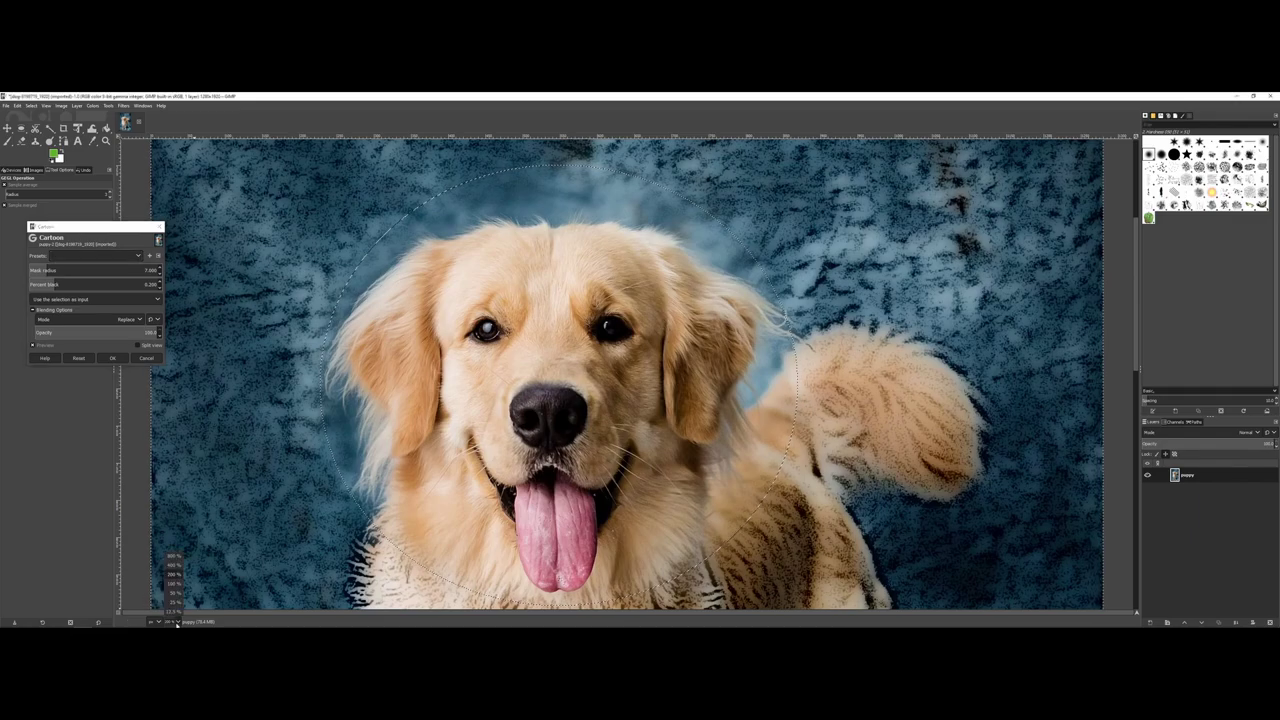
left_click(177, 590)
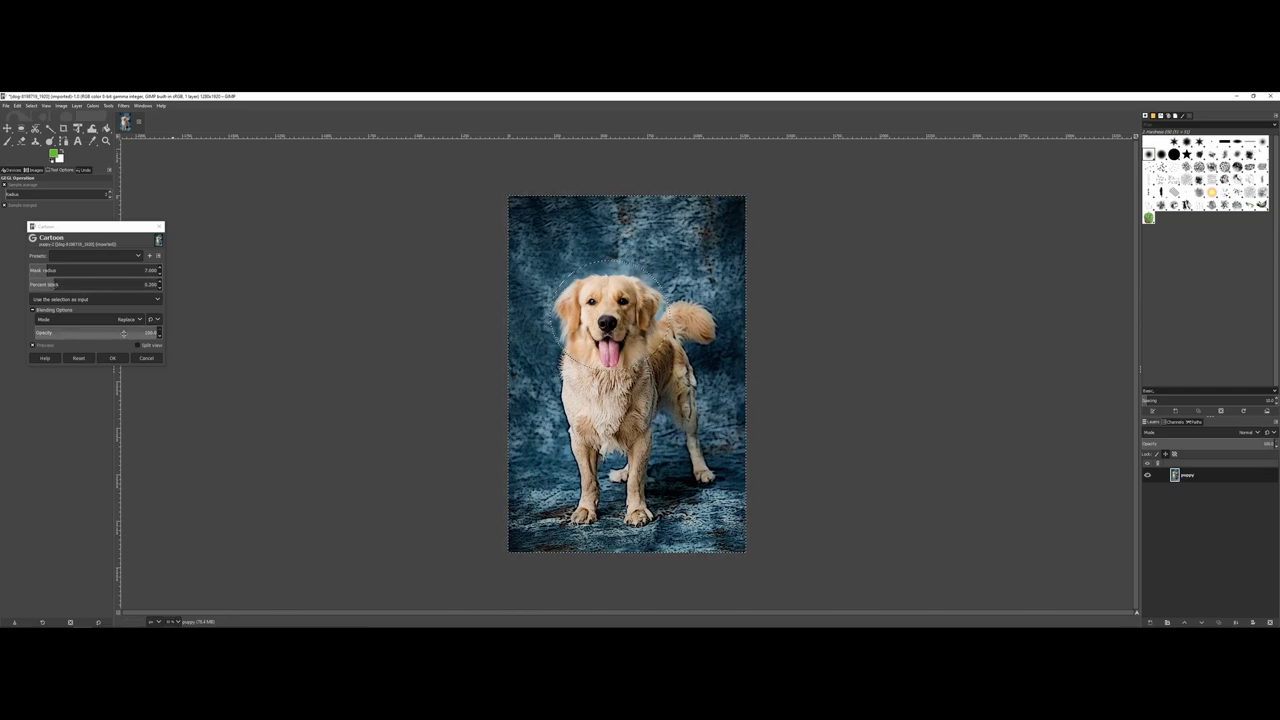
- Lower the Cartoon opacity to about 67, then cancel the filter
left_click(148, 332)
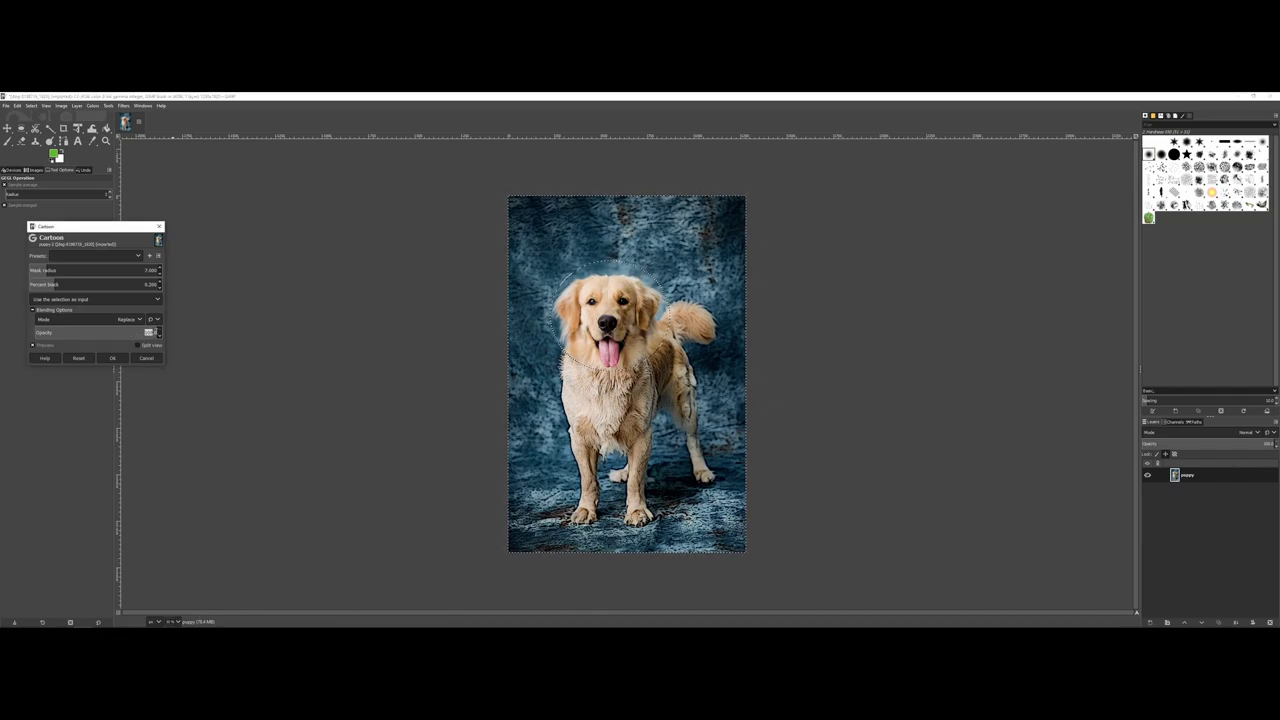
left_click_drag(148, 332, 86, 333)
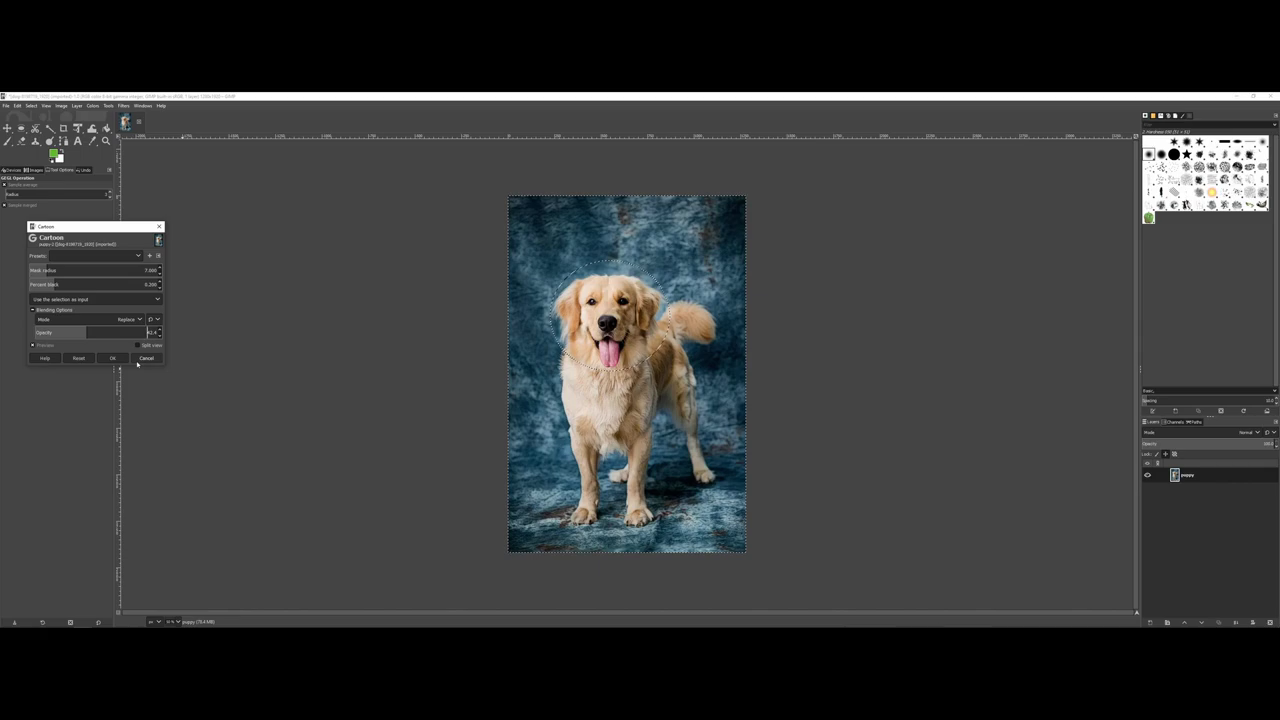
left_click(137, 361)
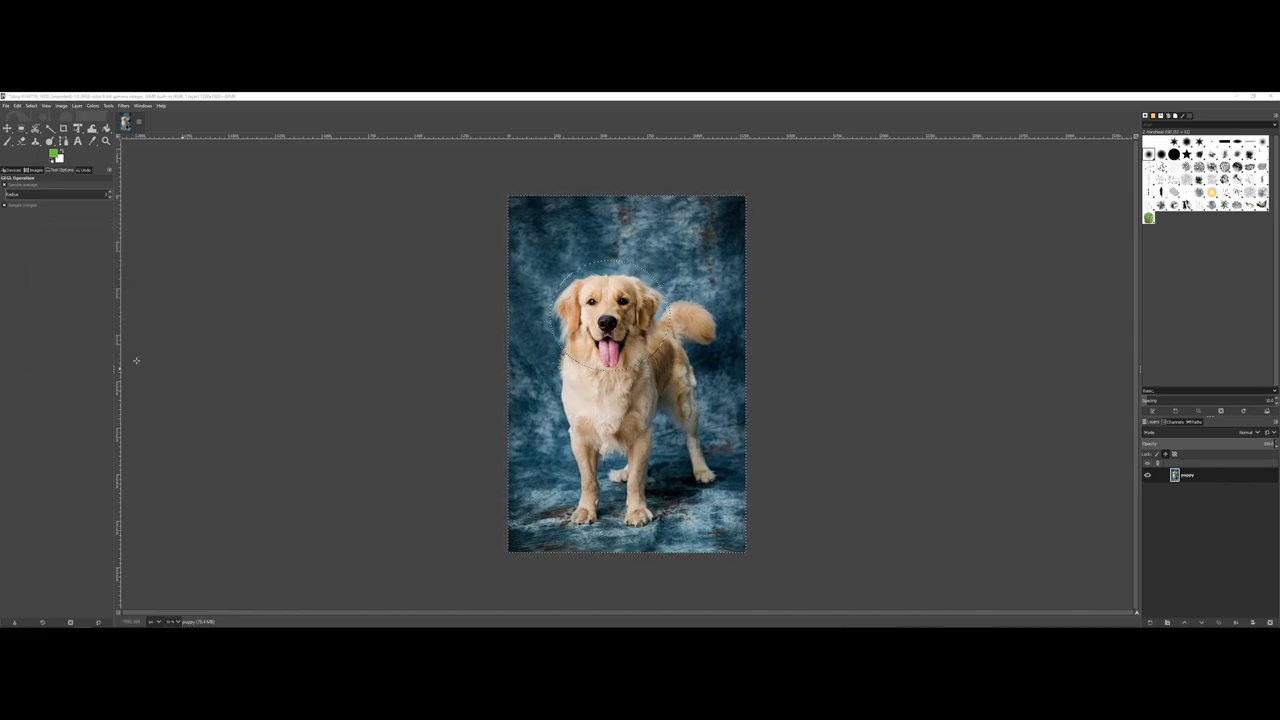
left_click(123, 105)
mouse_move(174, 189)
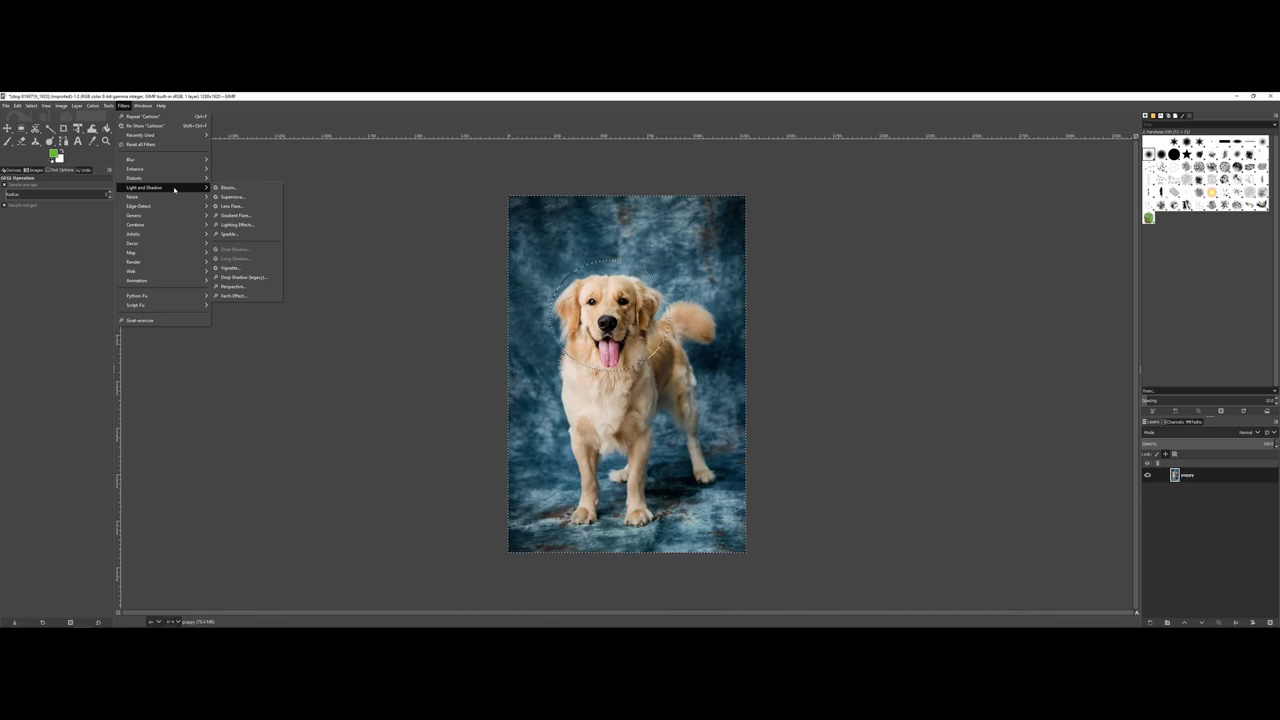
left_click(247, 267)
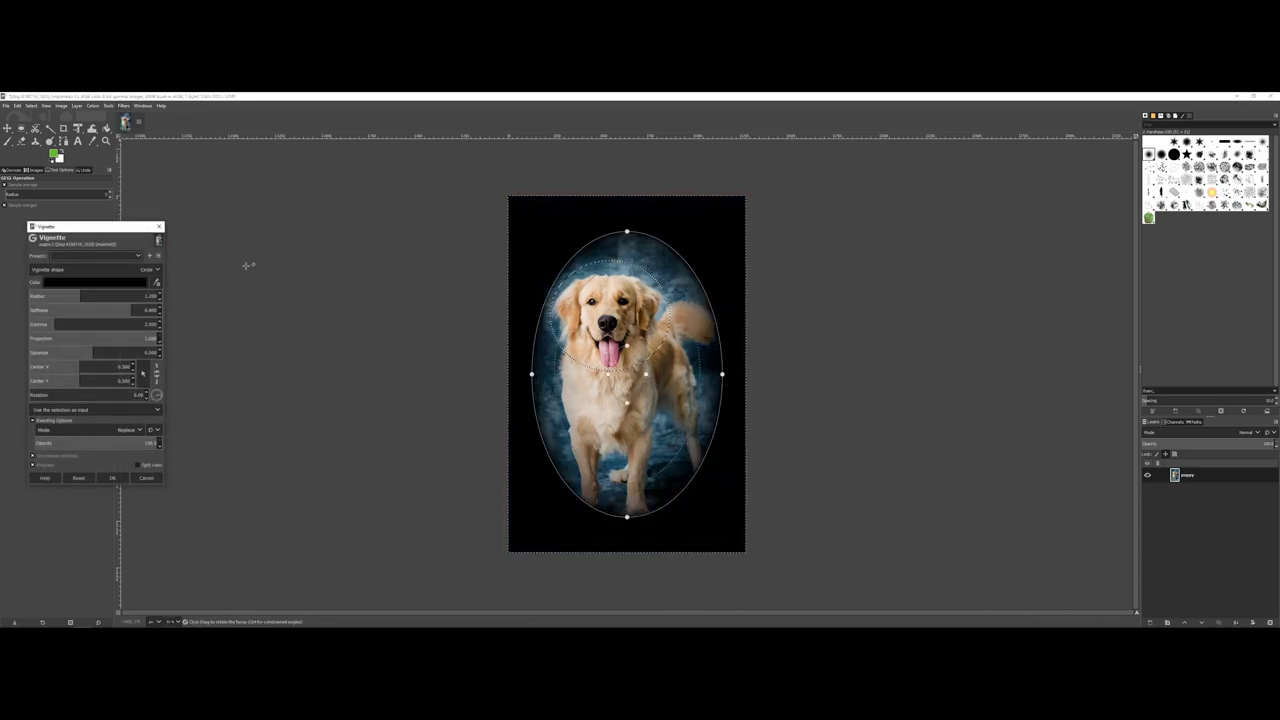
left_click_drag(531, 375, 491, 375)
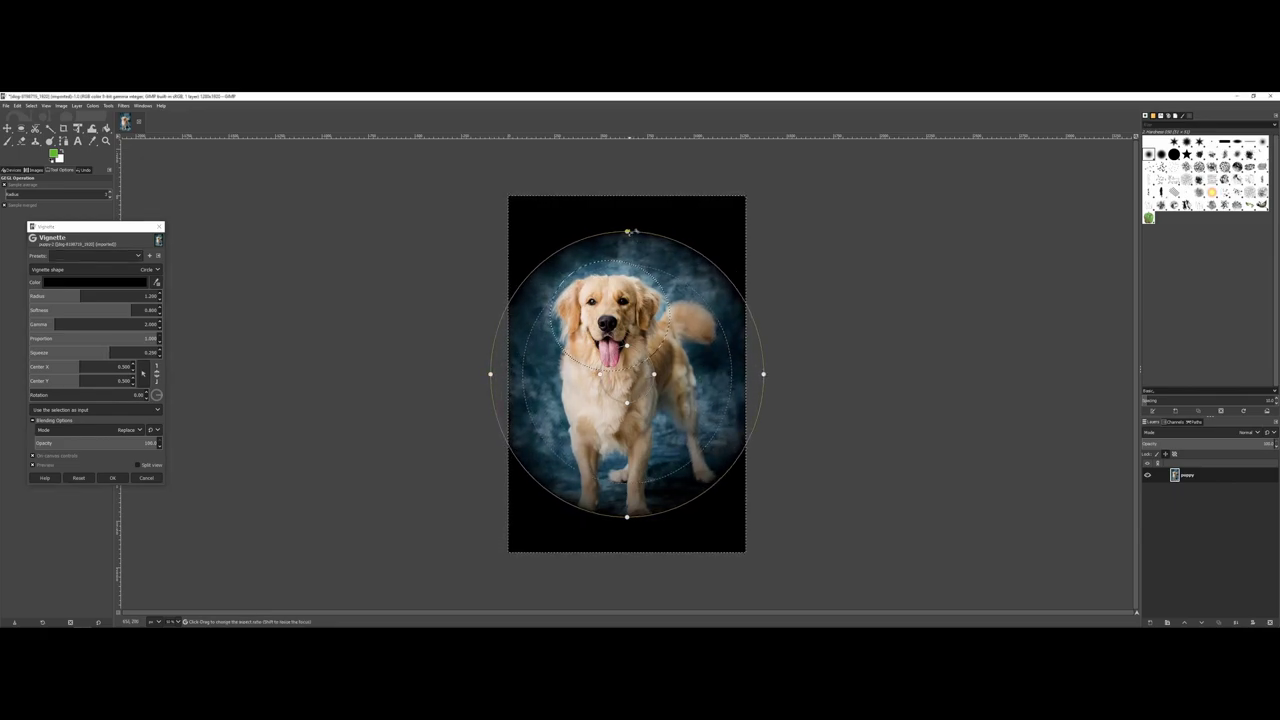
left_click_drag(629, 231, 627, 188)
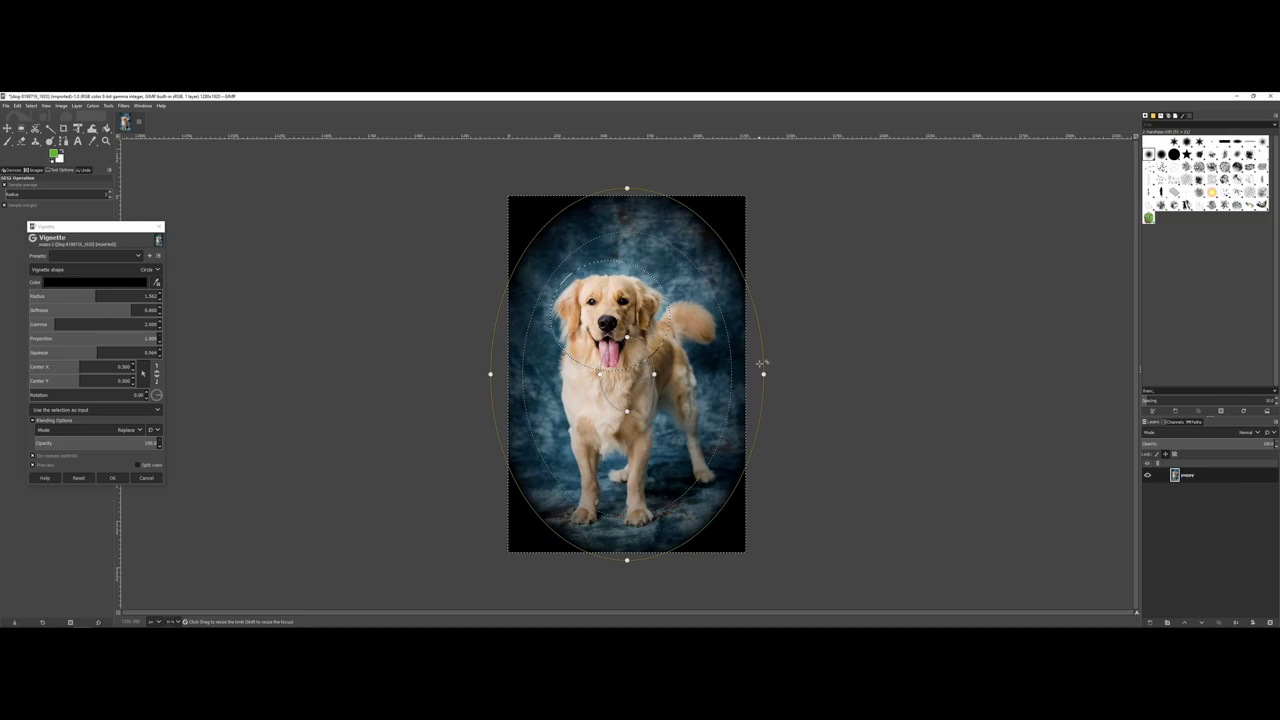
left_click_drag(763, 374, 813, 375)
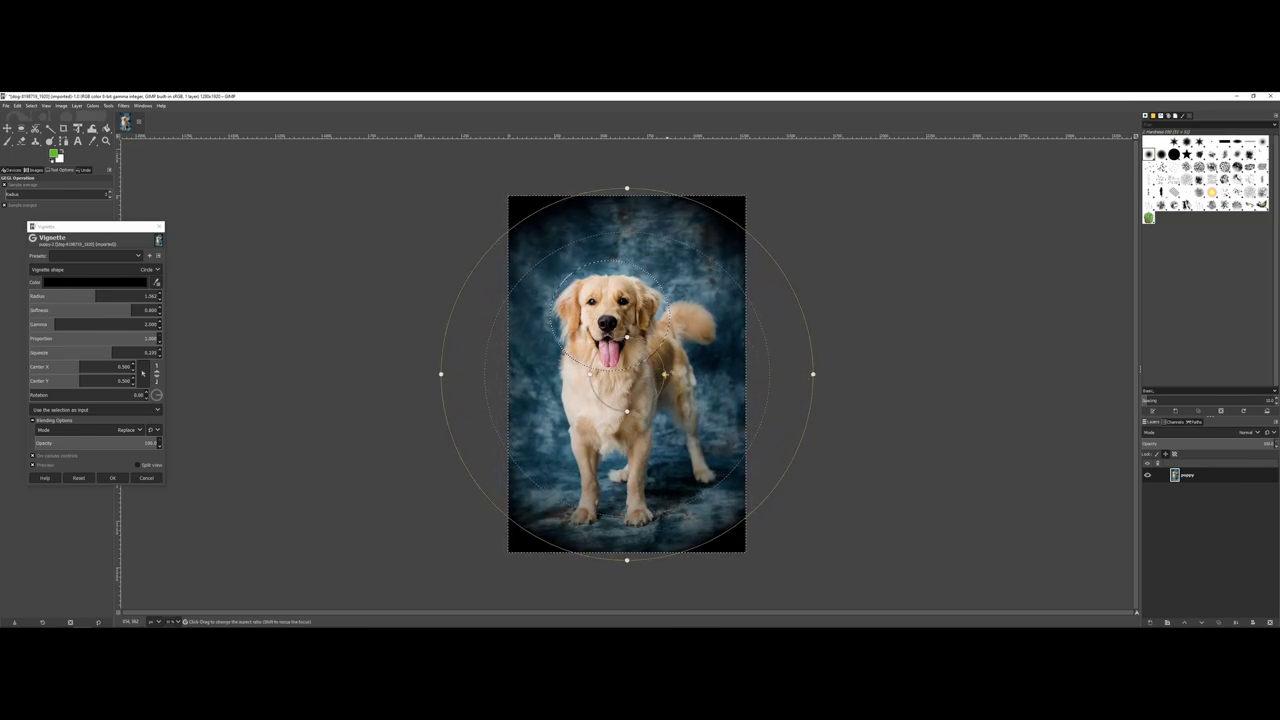
left_click_drag(665, 374, 646, 317)
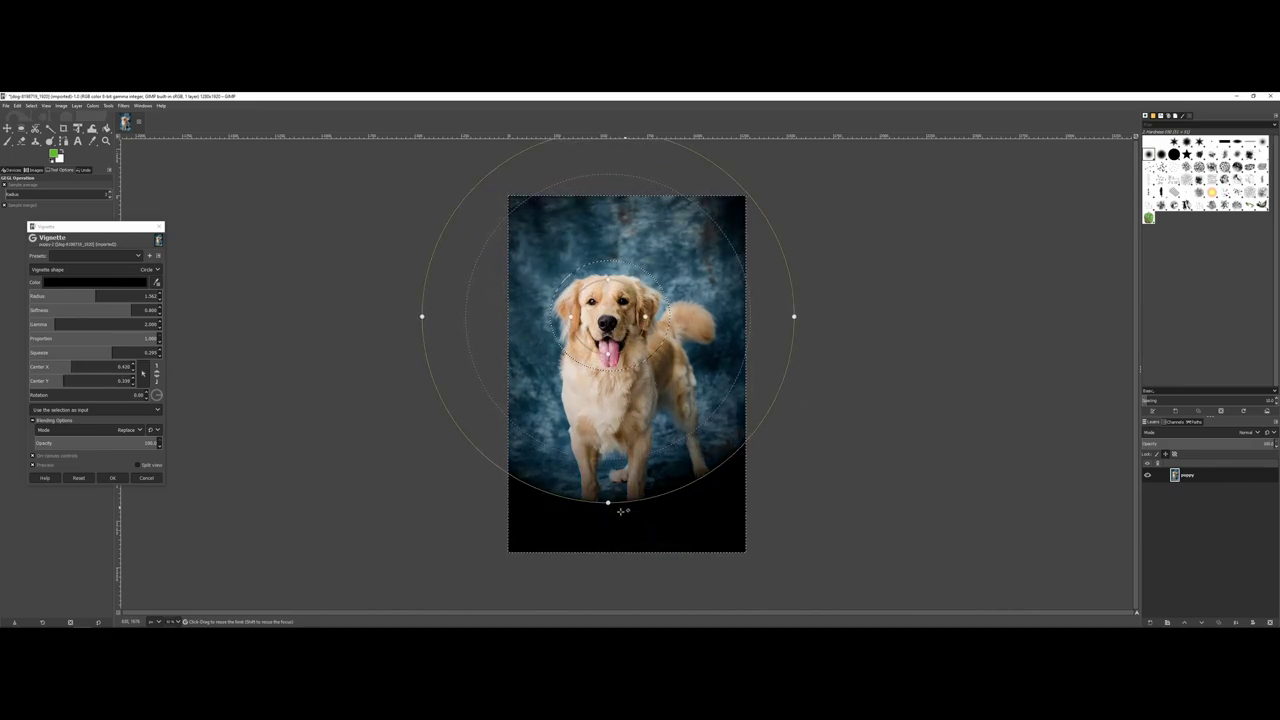
left_click_drag(607, 502, 608, 542)
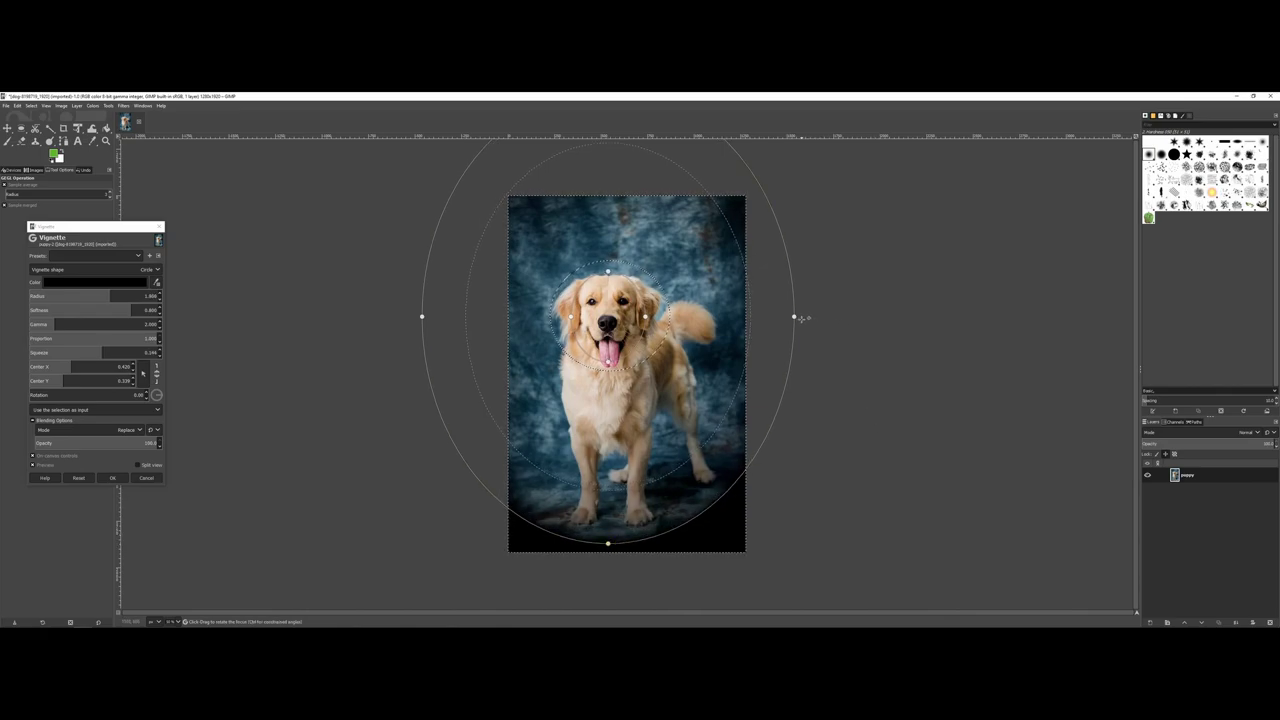
left_click_drag(794, 317, 776, 316)
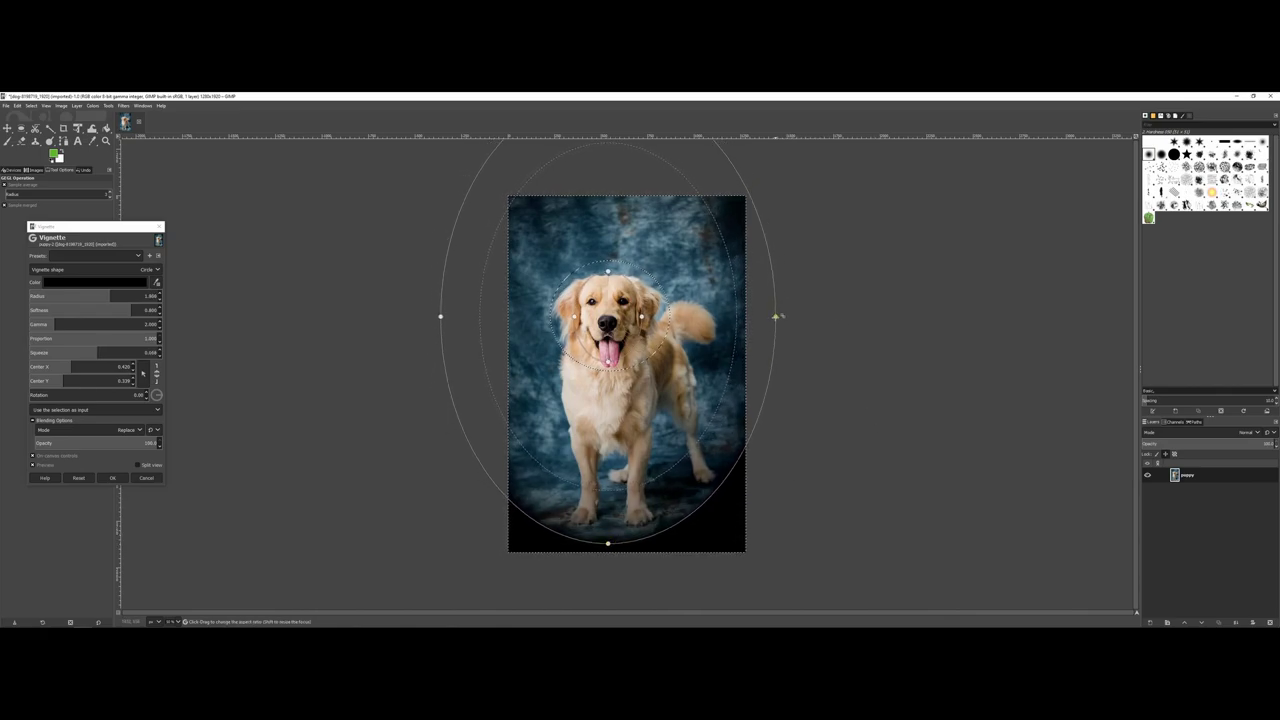
left_click_drag(480, 309, 524, 322)
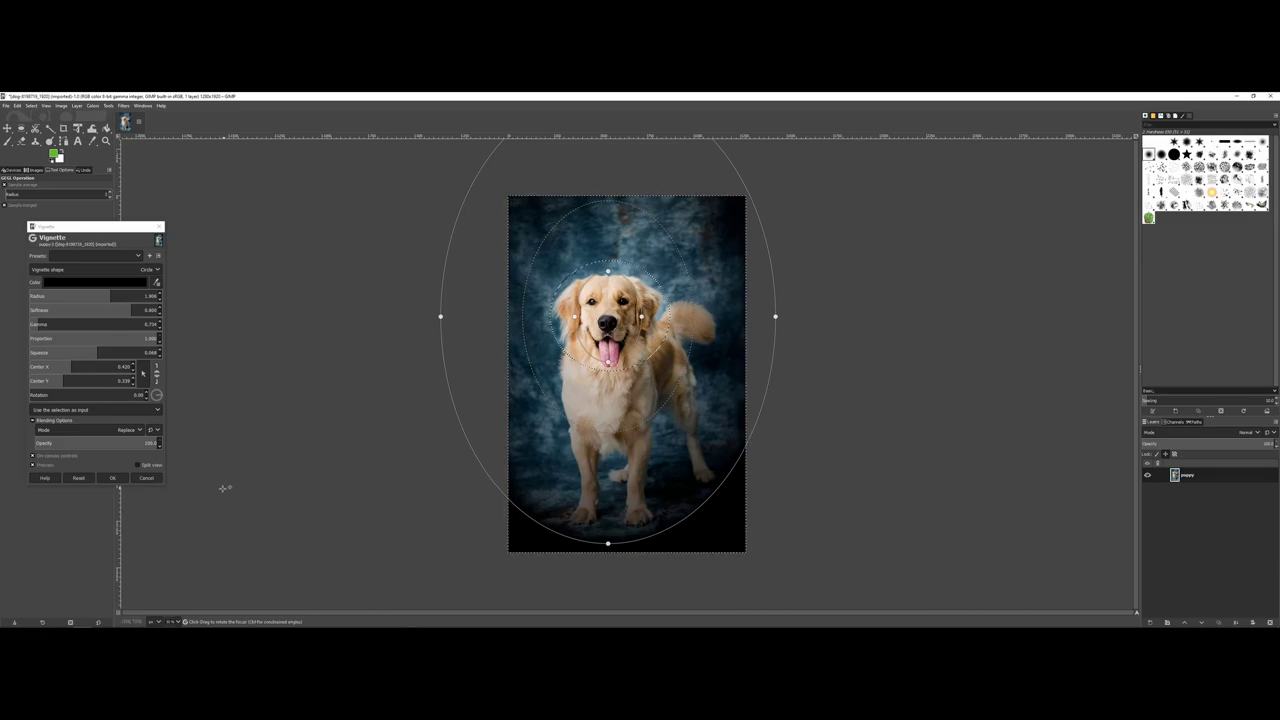
left_click(146, 477)
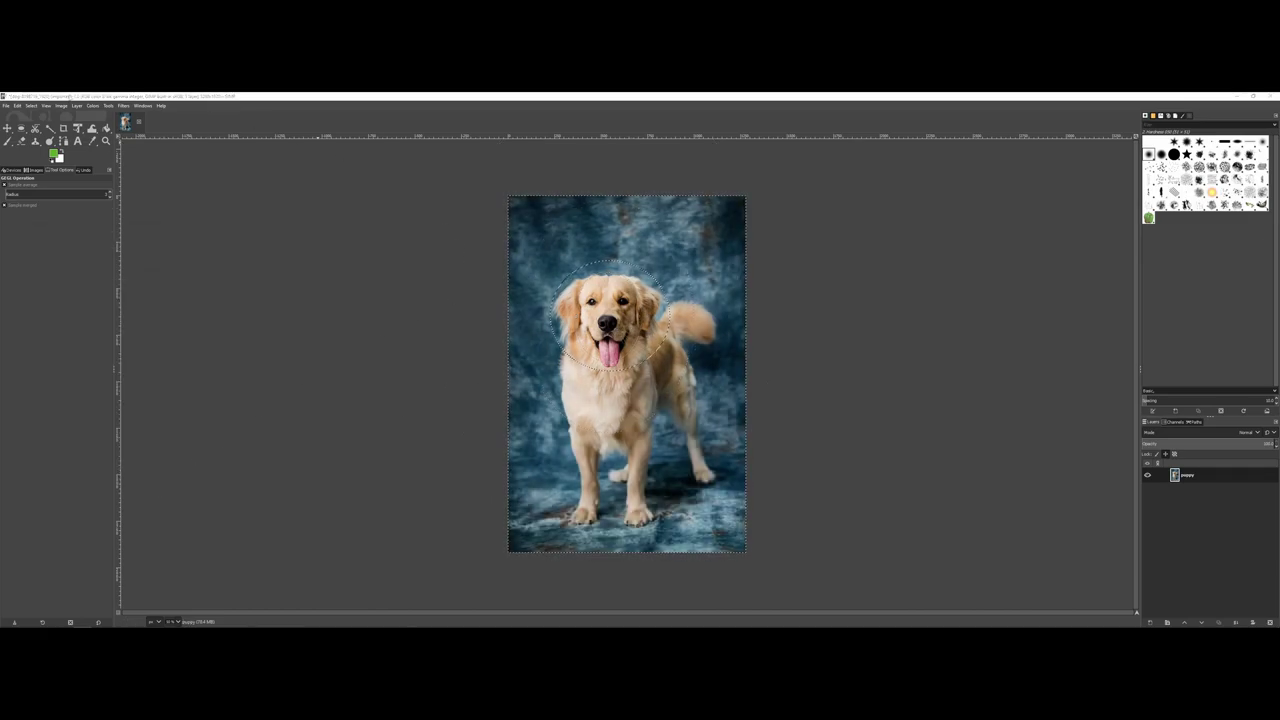
left_click(122, 105)
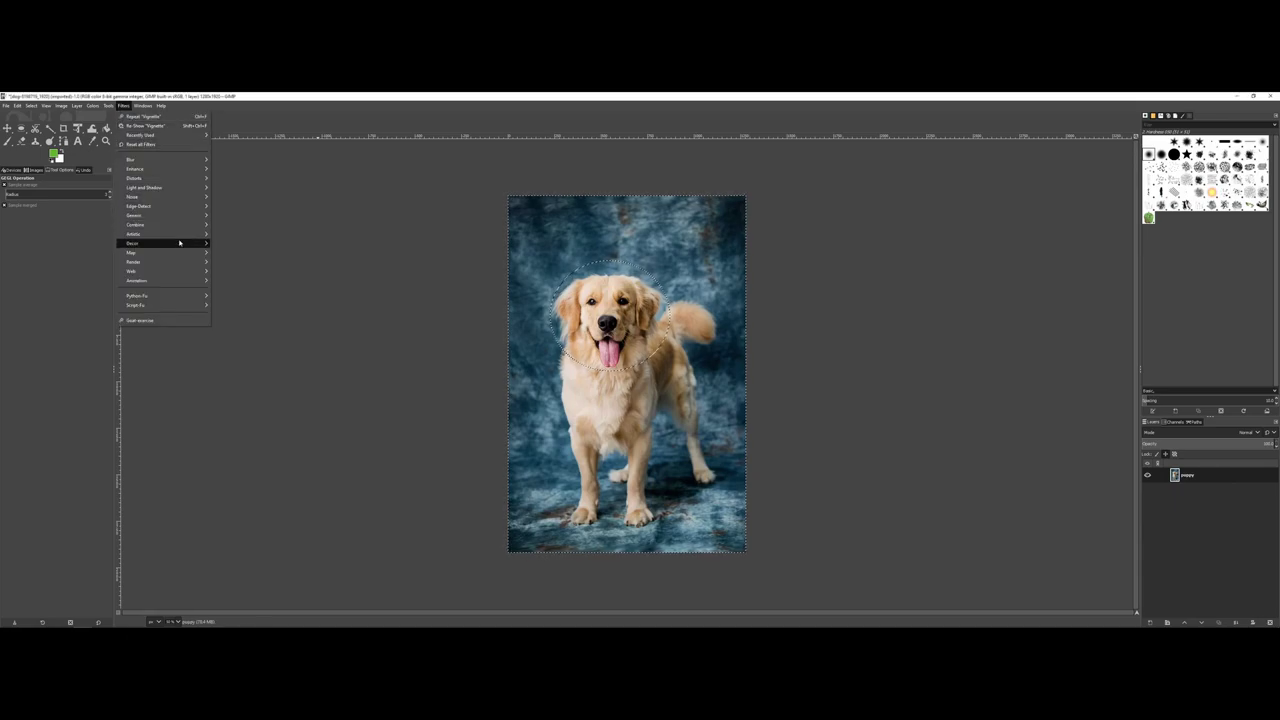
mouse_move(182, 235)
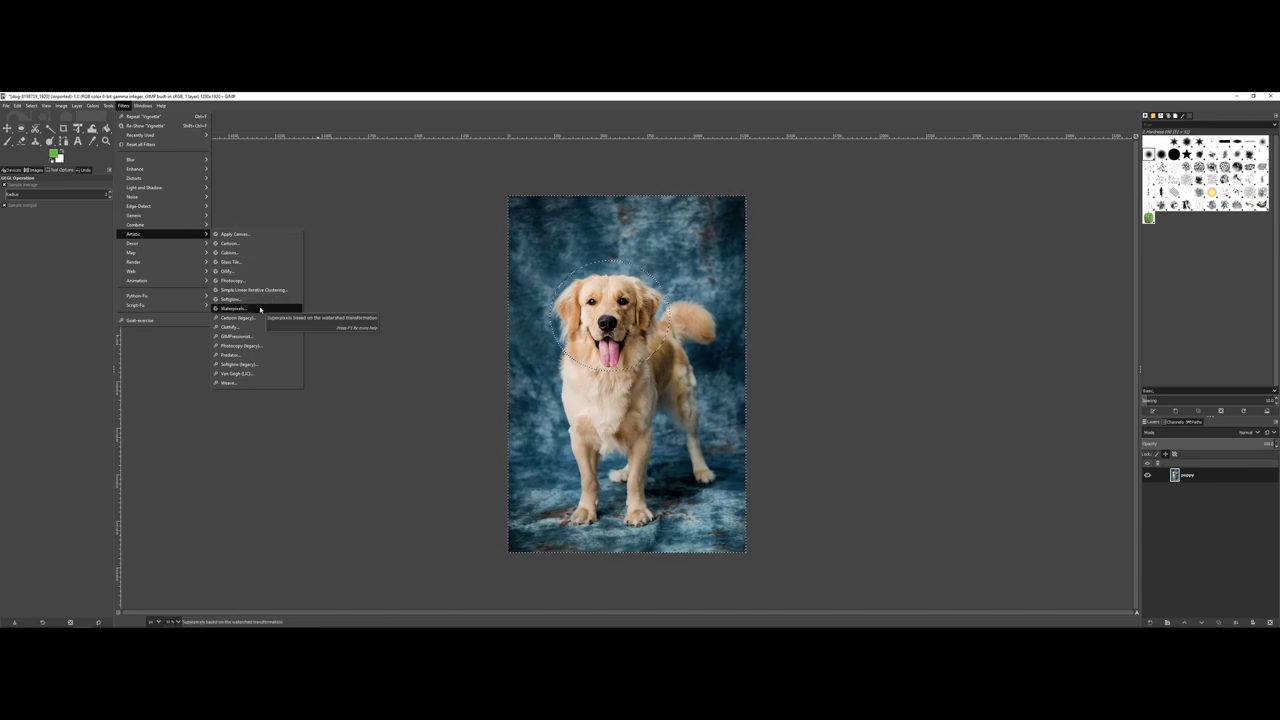
left_click(249, 252)
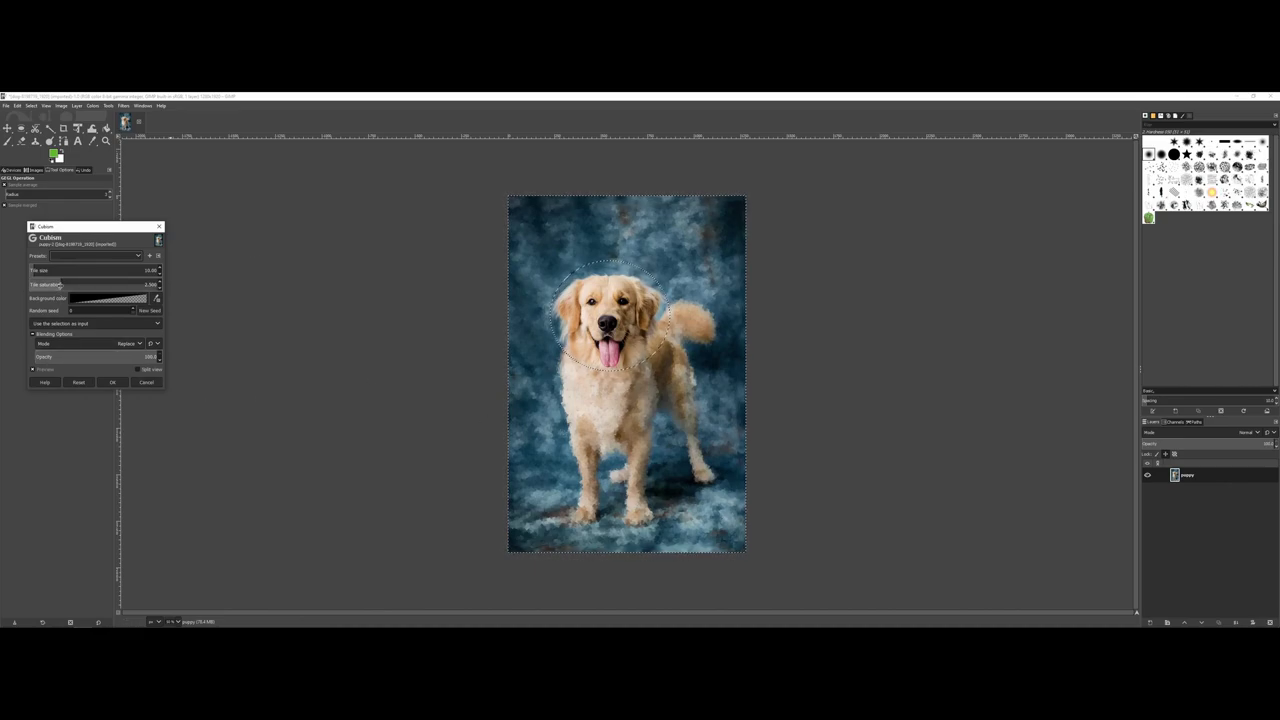
left_click_drag(60, 285, 22, 285)
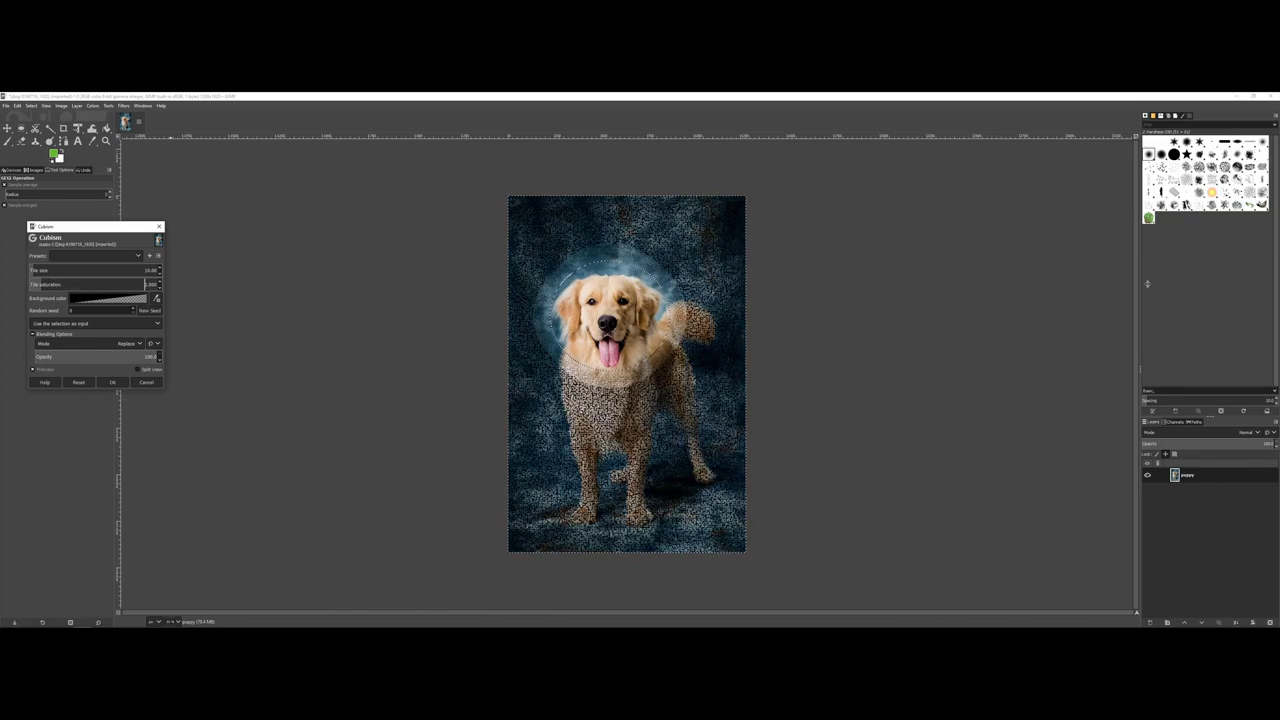
left_click_drag(44, 285, 244, 298)
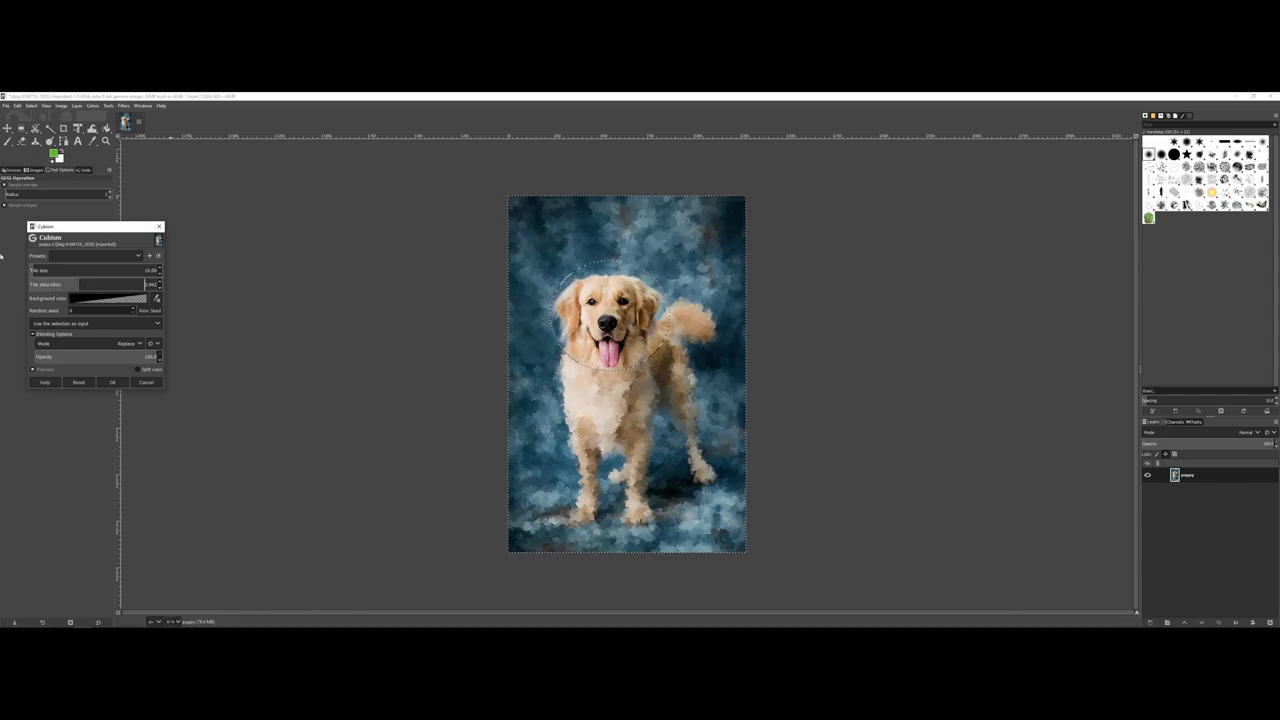
mouse_move(25, 270)
left_mouse_down()
mouse_move(100, 272)
mouse_move(33, 271)
left_mouse_up()
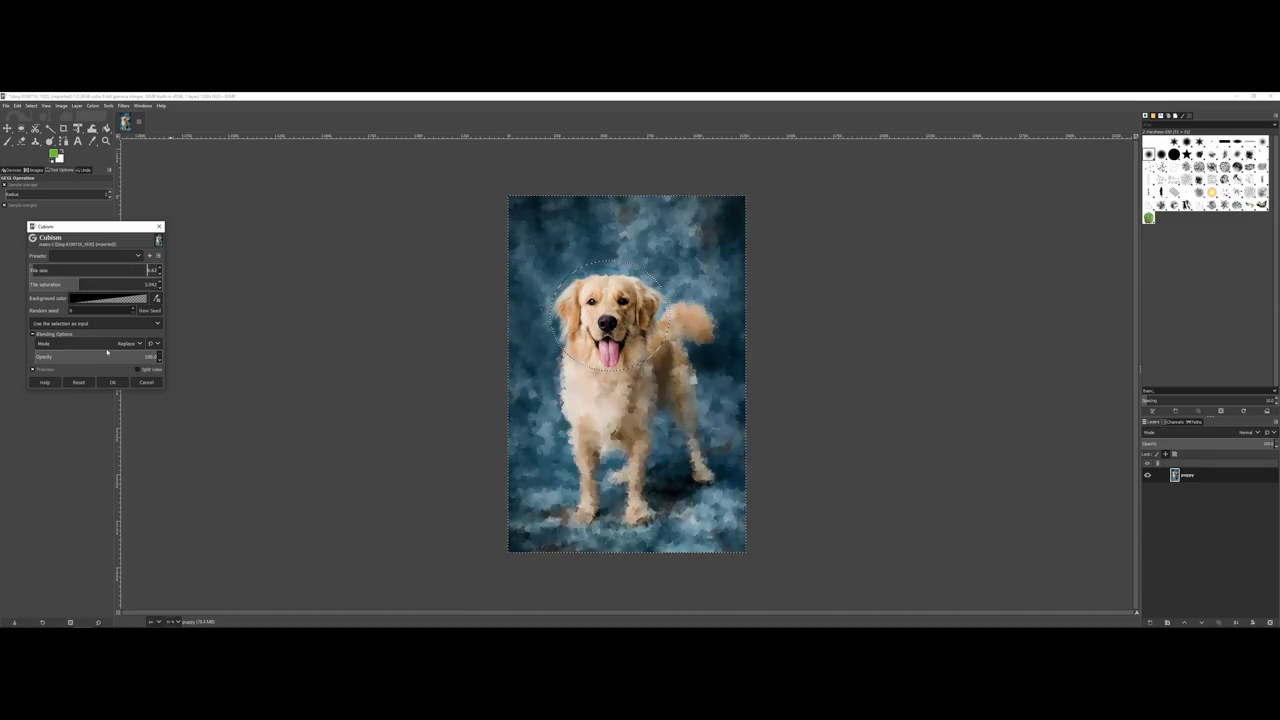
left_click(146, 382)
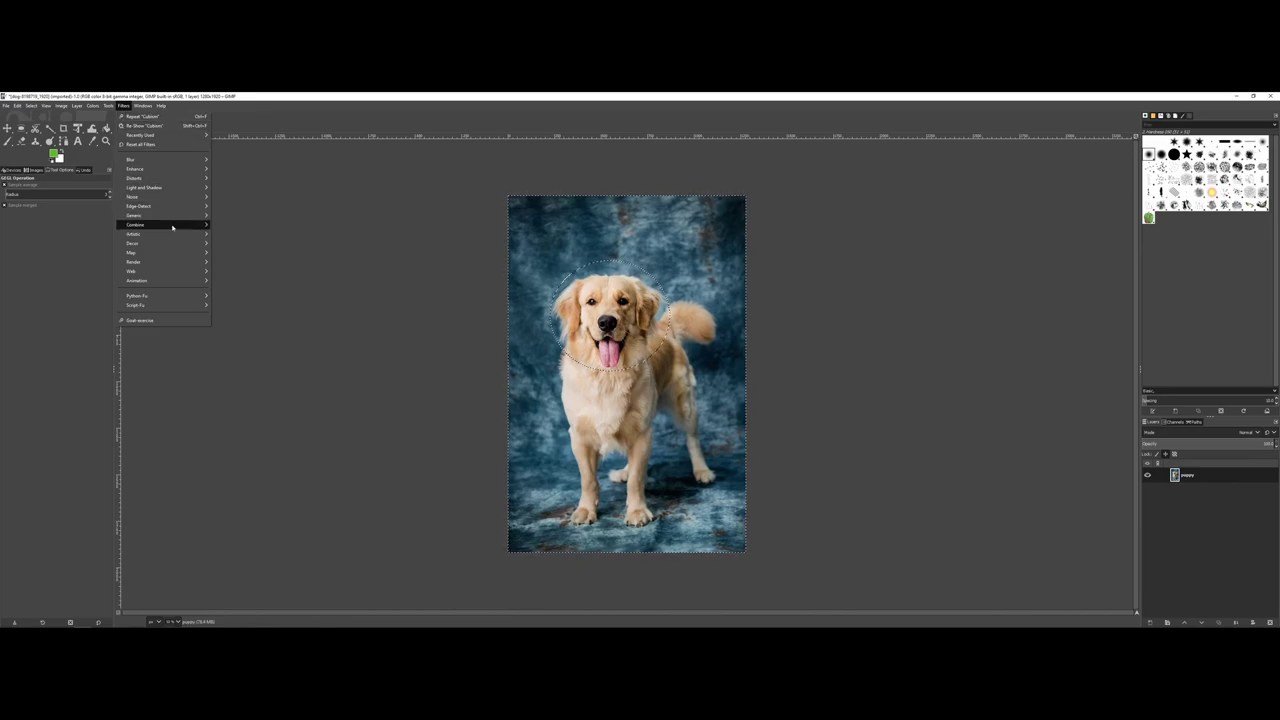
- Clear the circle around the dog's head with Select > None and reopen the Filters menu
mouse_move(172, 229)
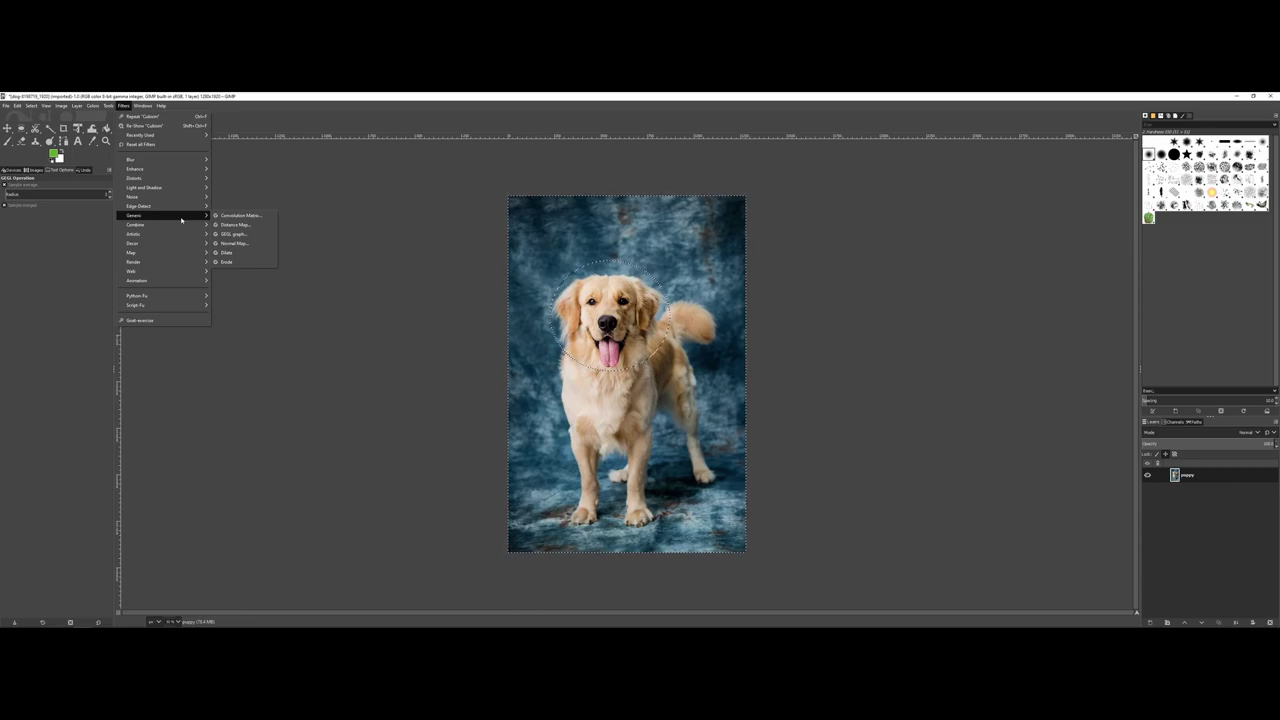
mouse_move(188, 304)
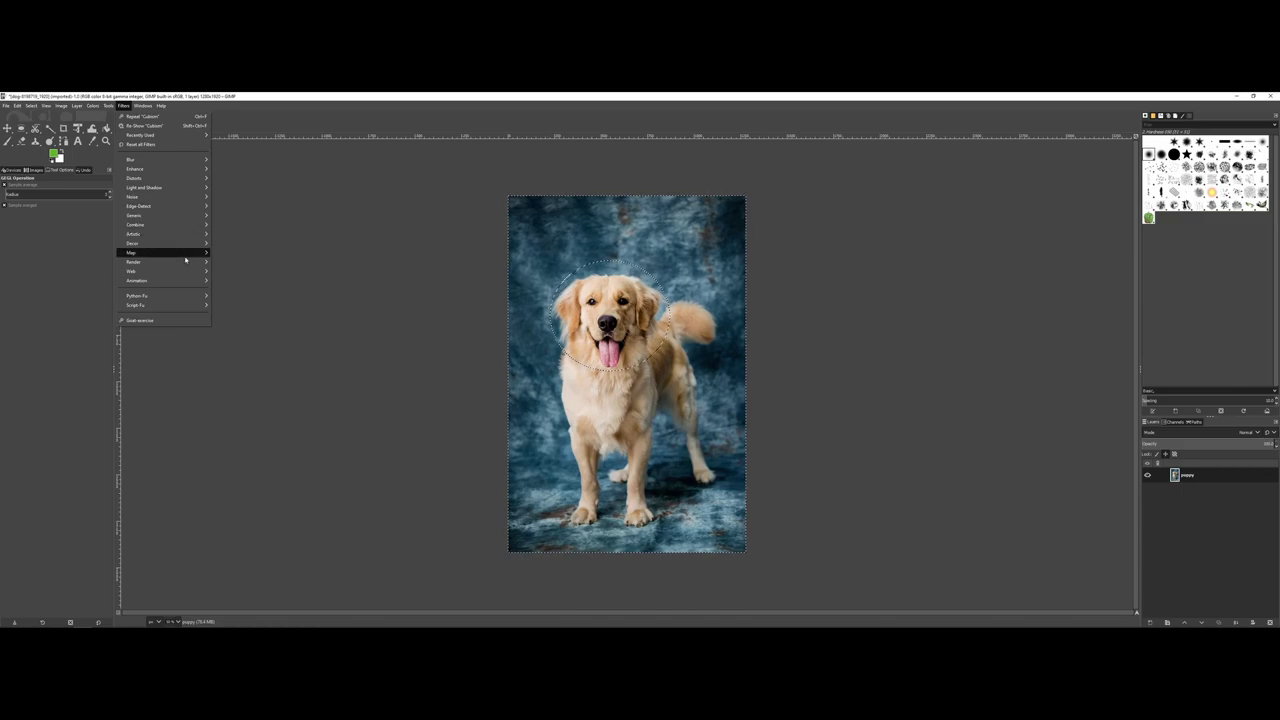
mouse_move(186, 263)
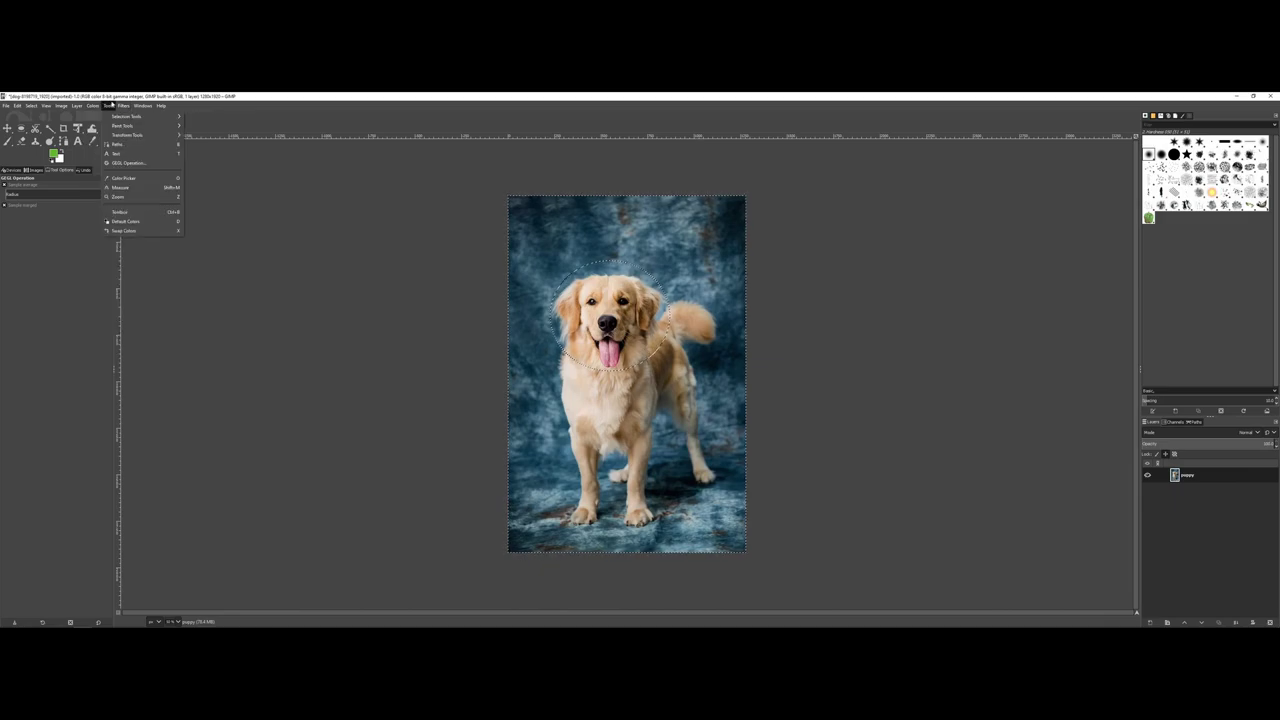
left_click(40, 125)
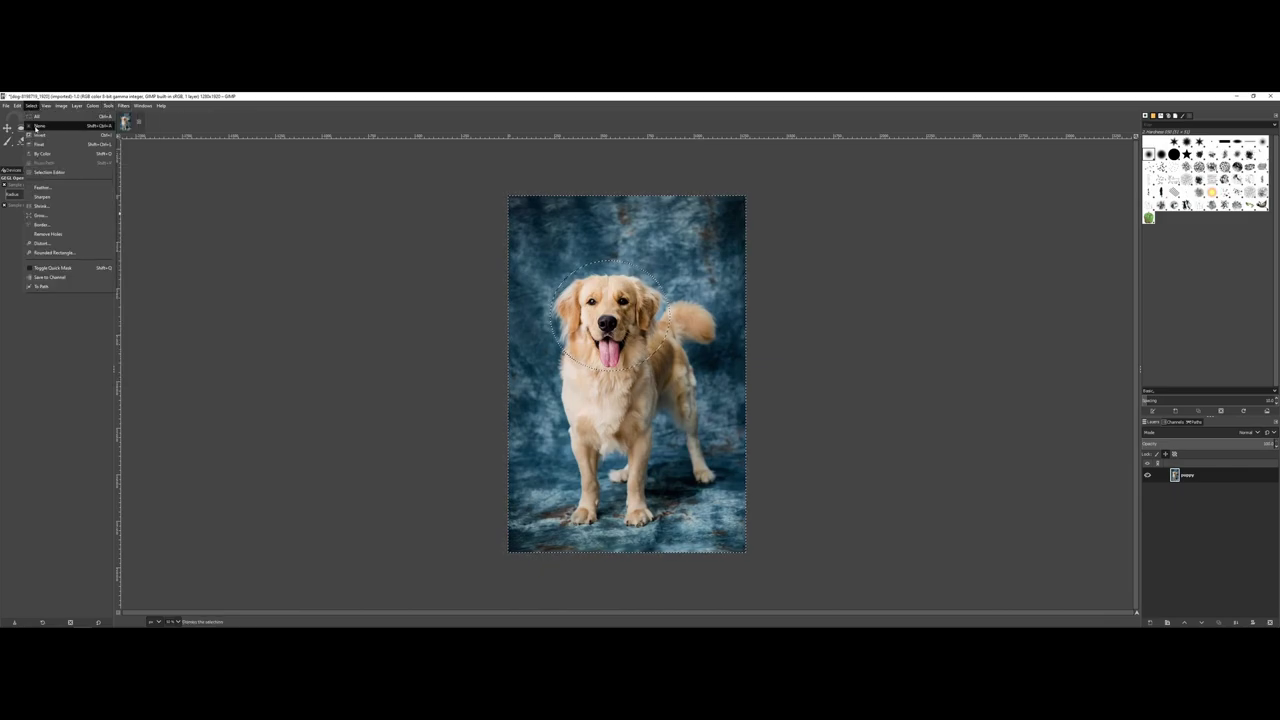
left_click(123, 106)
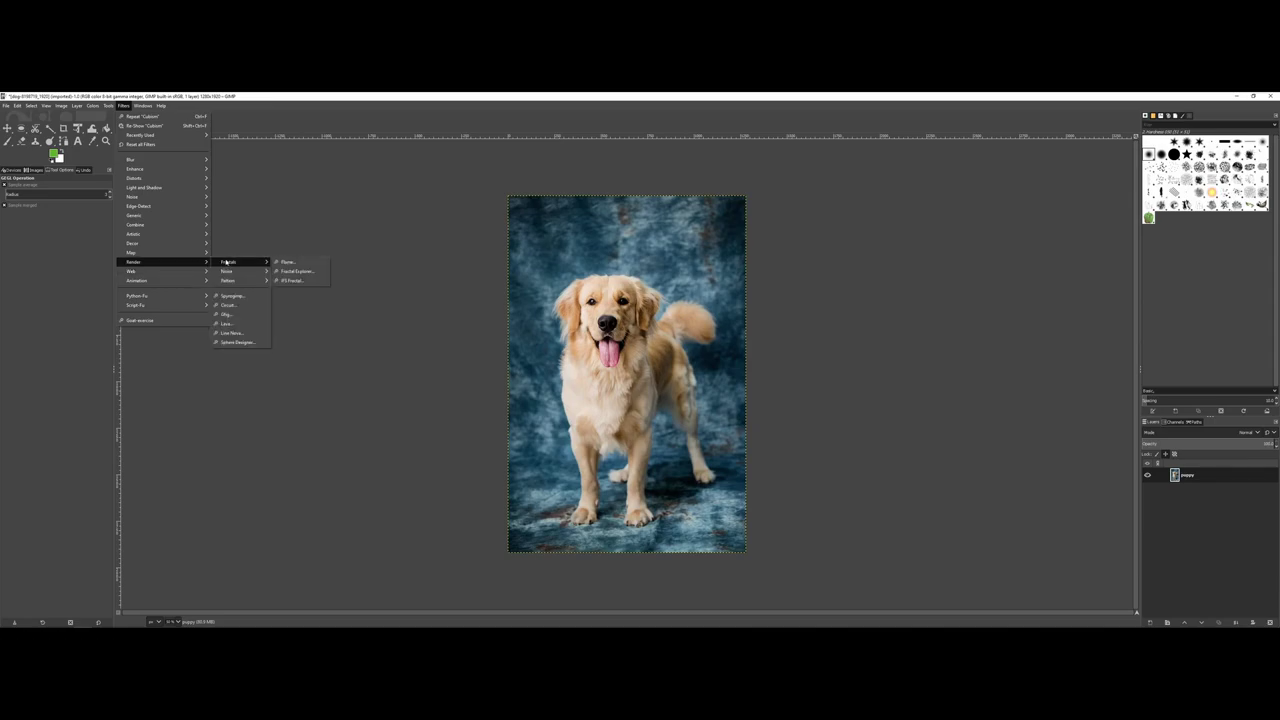
left_click(297, 262)
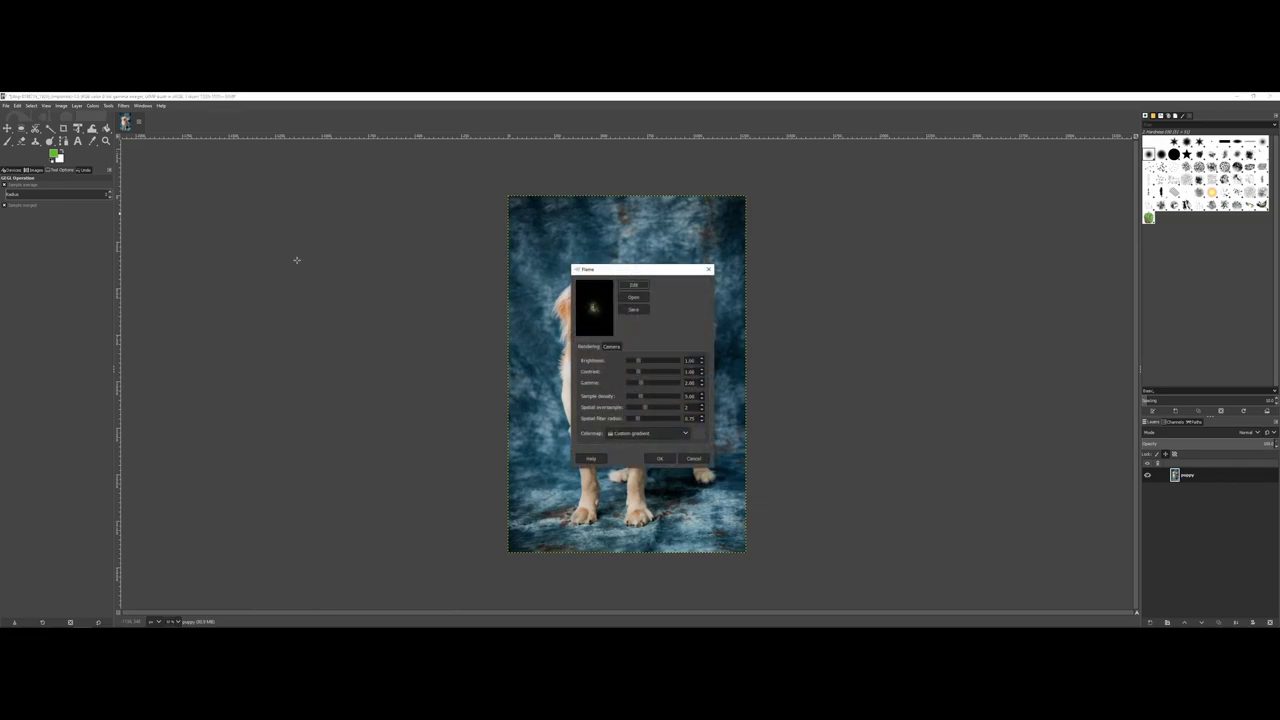
left_click_drag(625, 273, 779, 295)
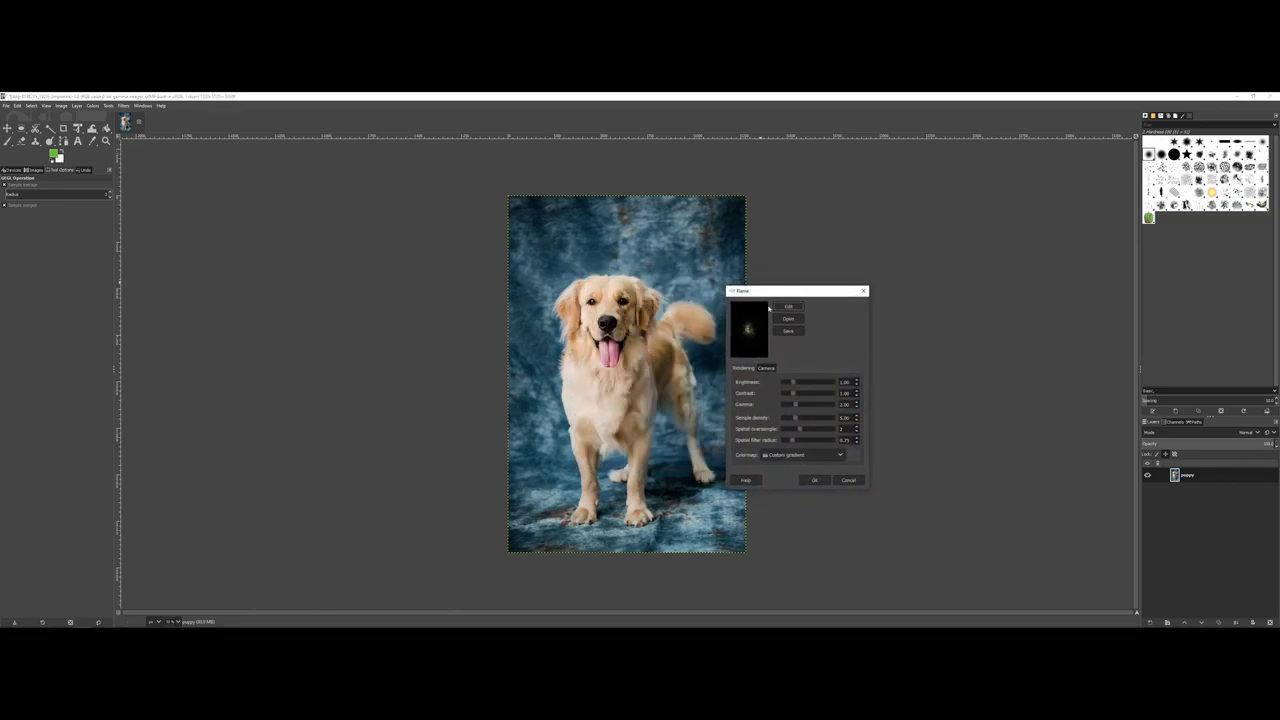
left_click_drag(789, 382, 812, 418)
left_click(775, 370)
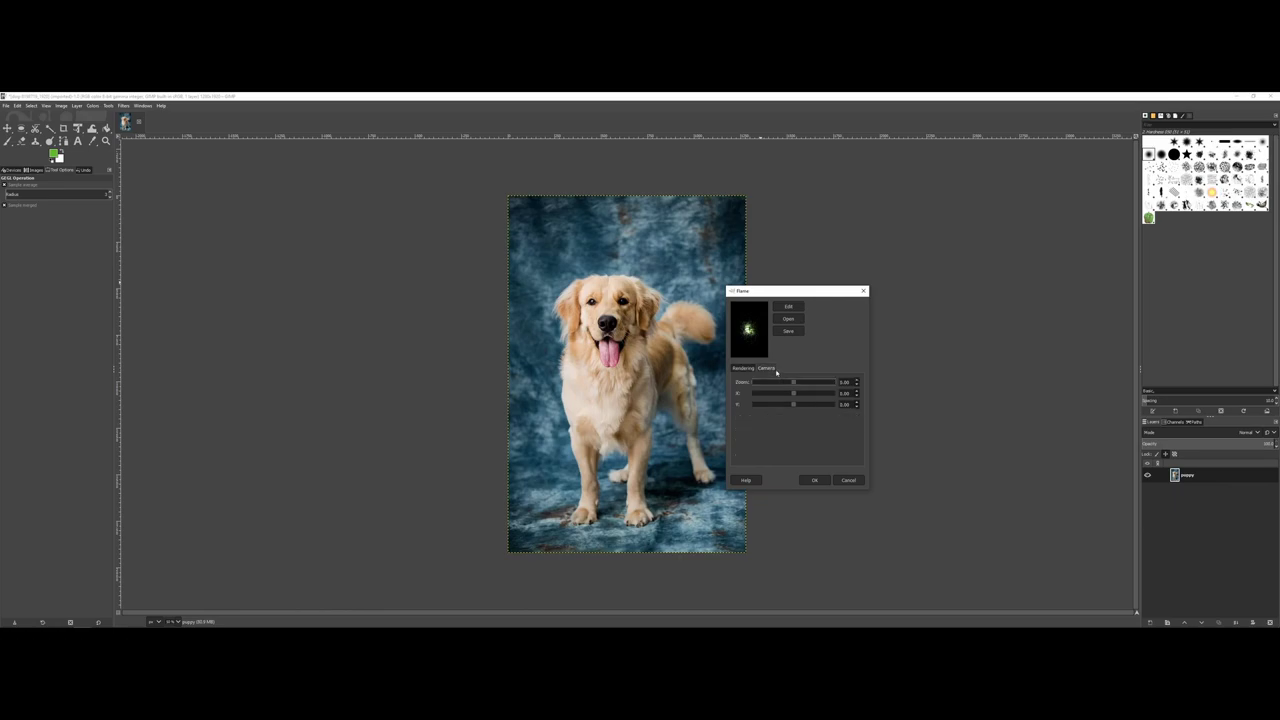
left_click_drag(795, 383, 809, 386)
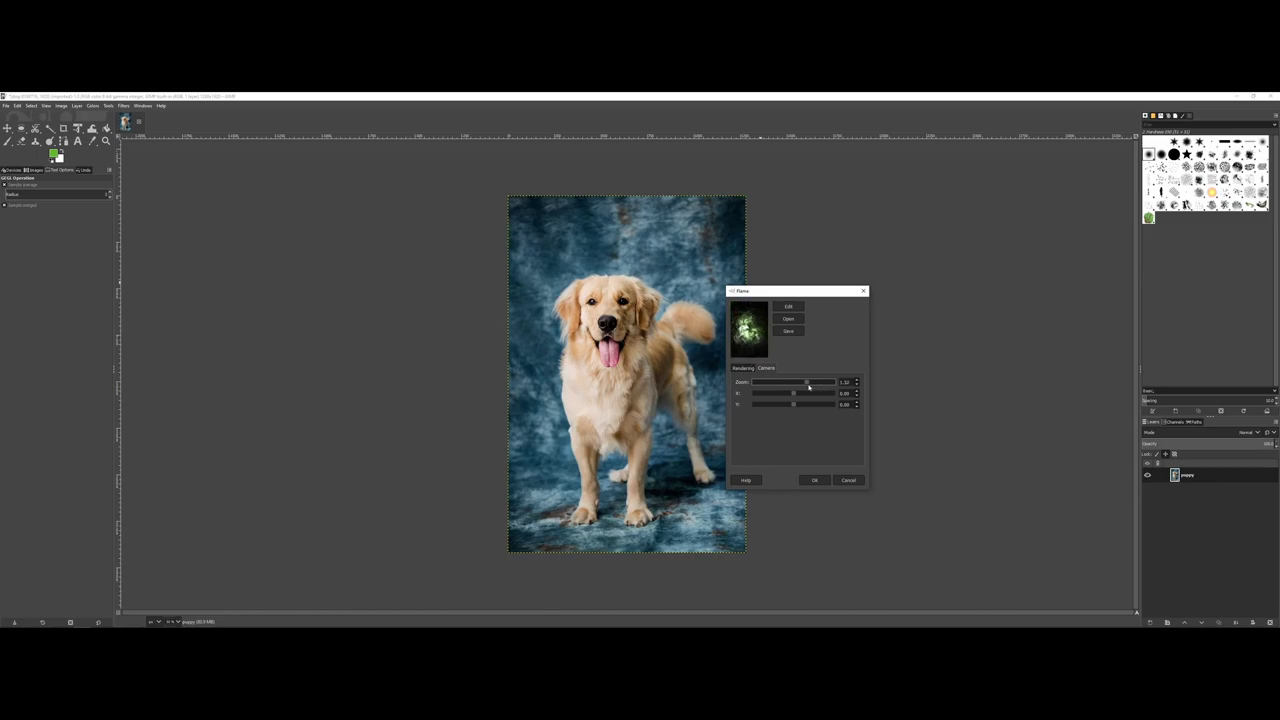
left_click(815, 481)
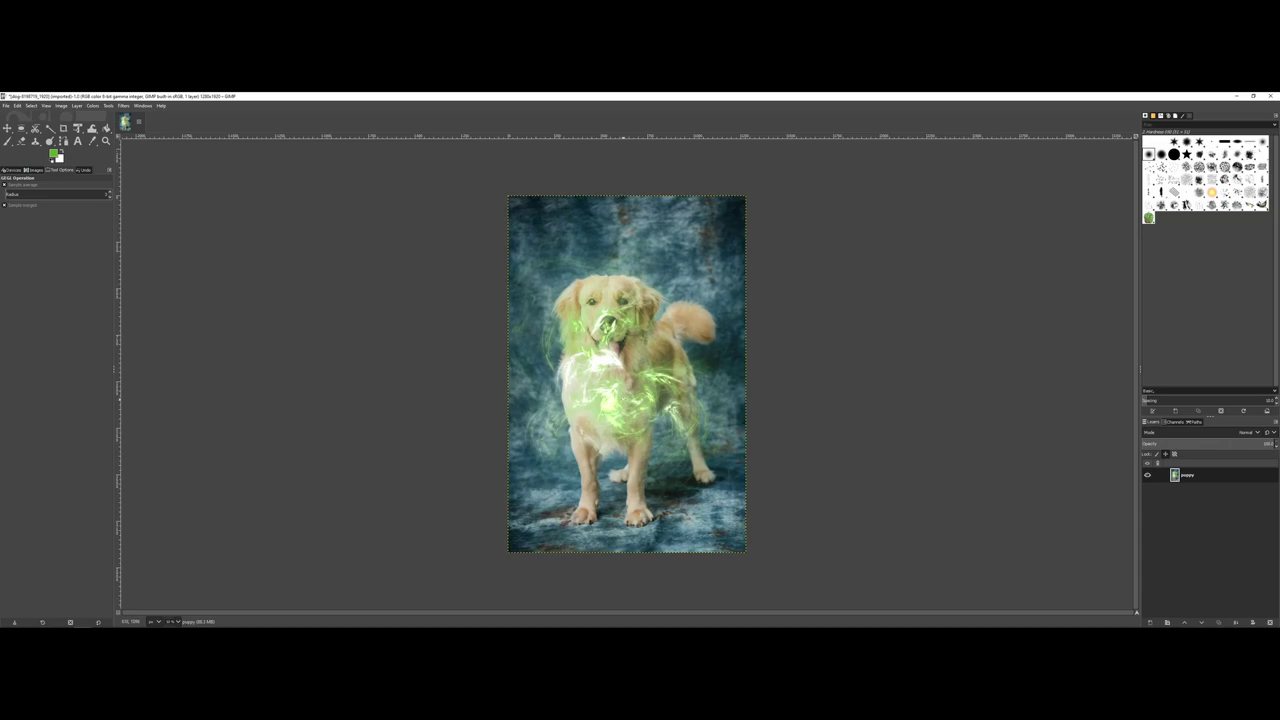
key("ctrl+z")
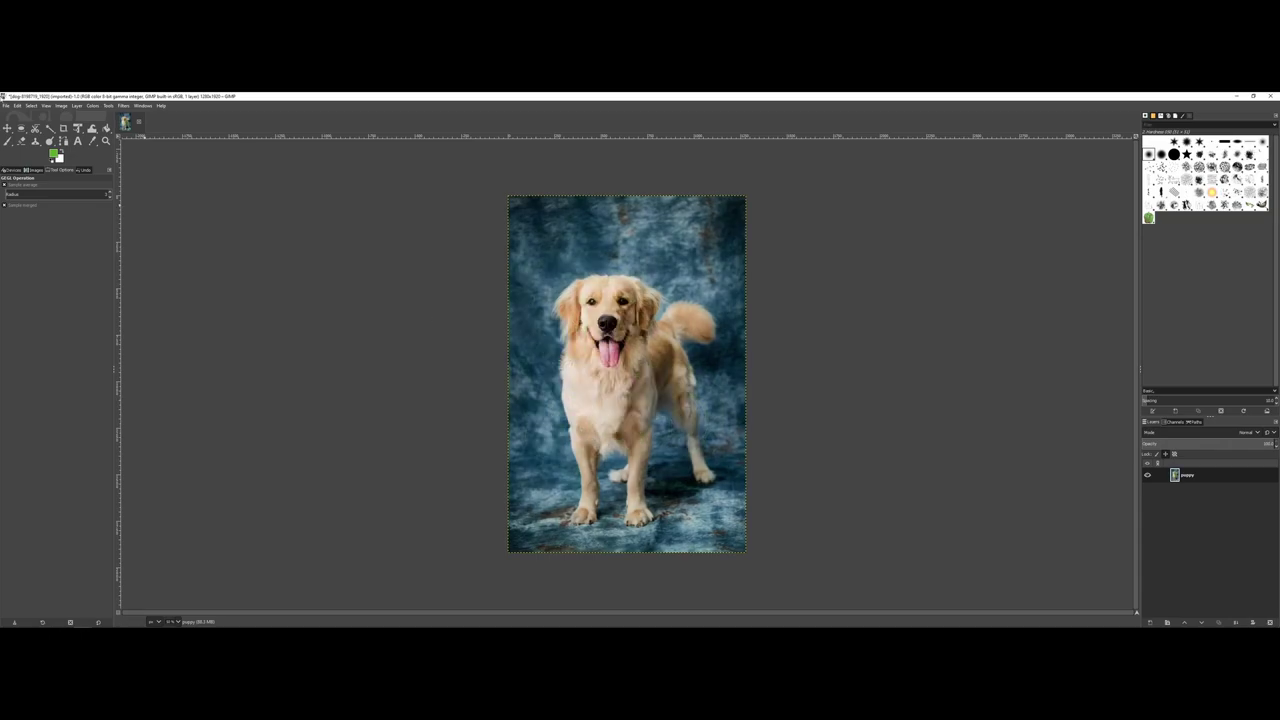
left_click(122, 106)
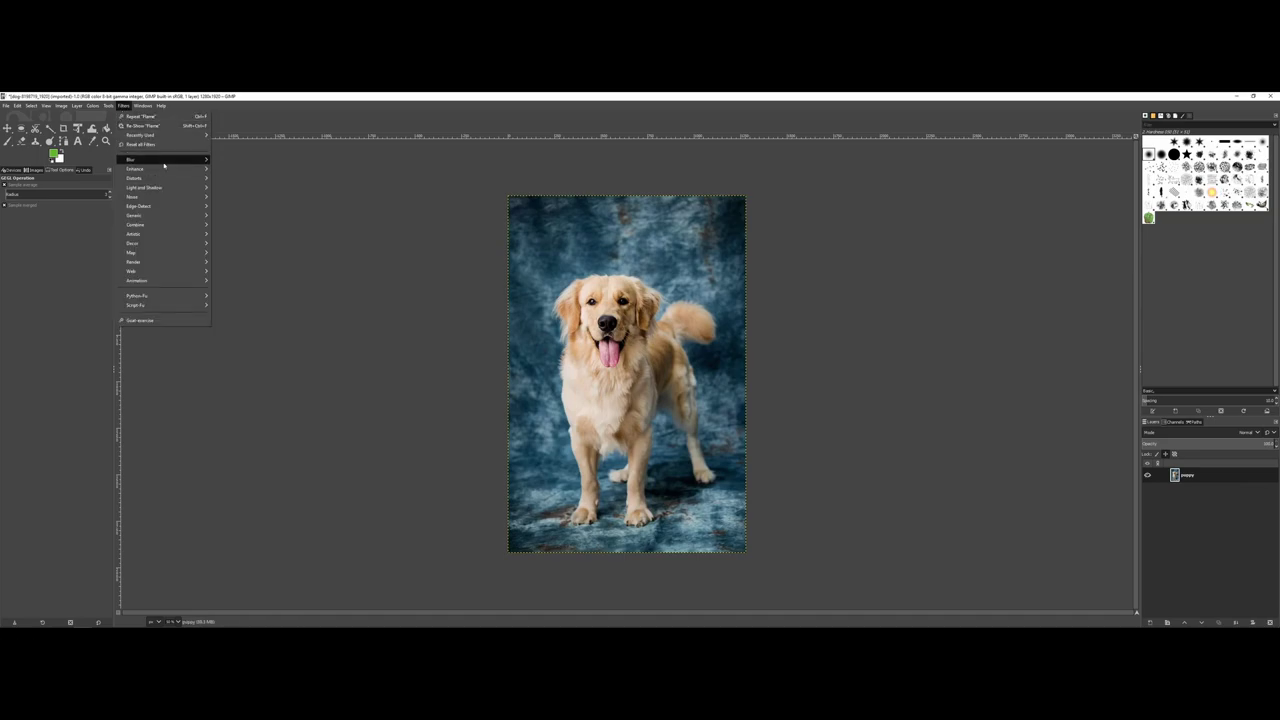
mouse_move(164, 162)
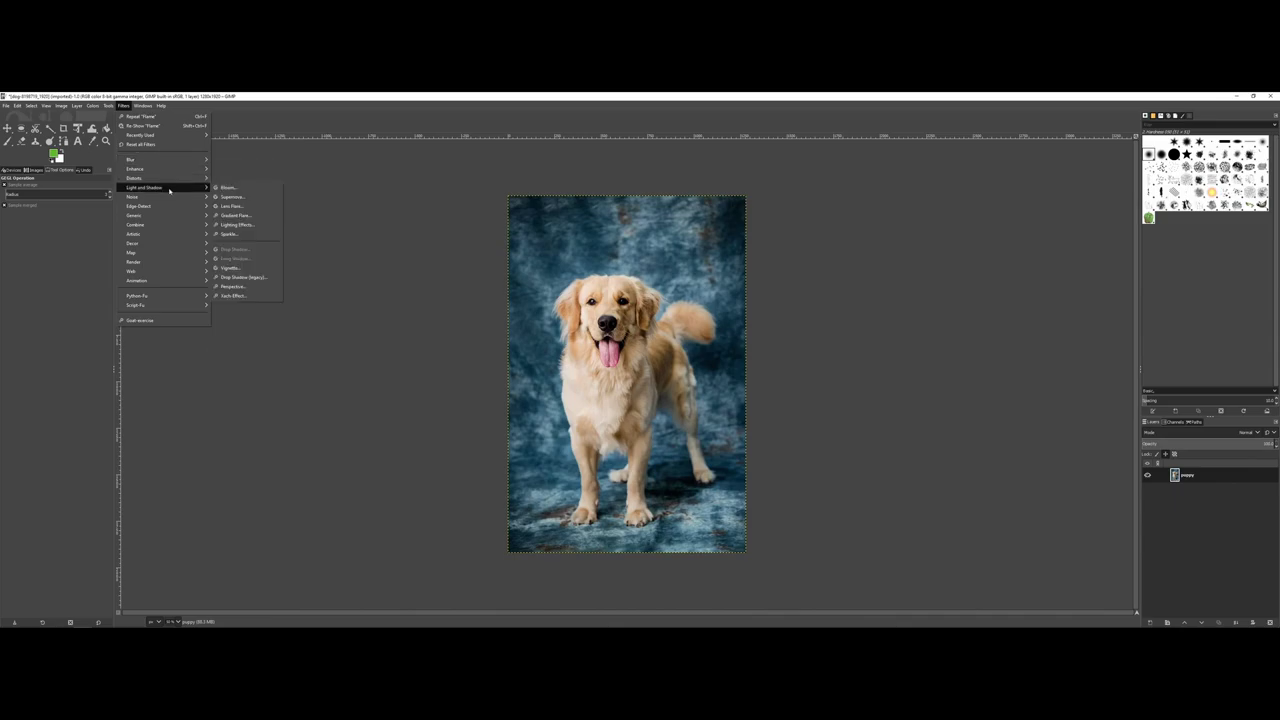
mouse_move(170, 199)
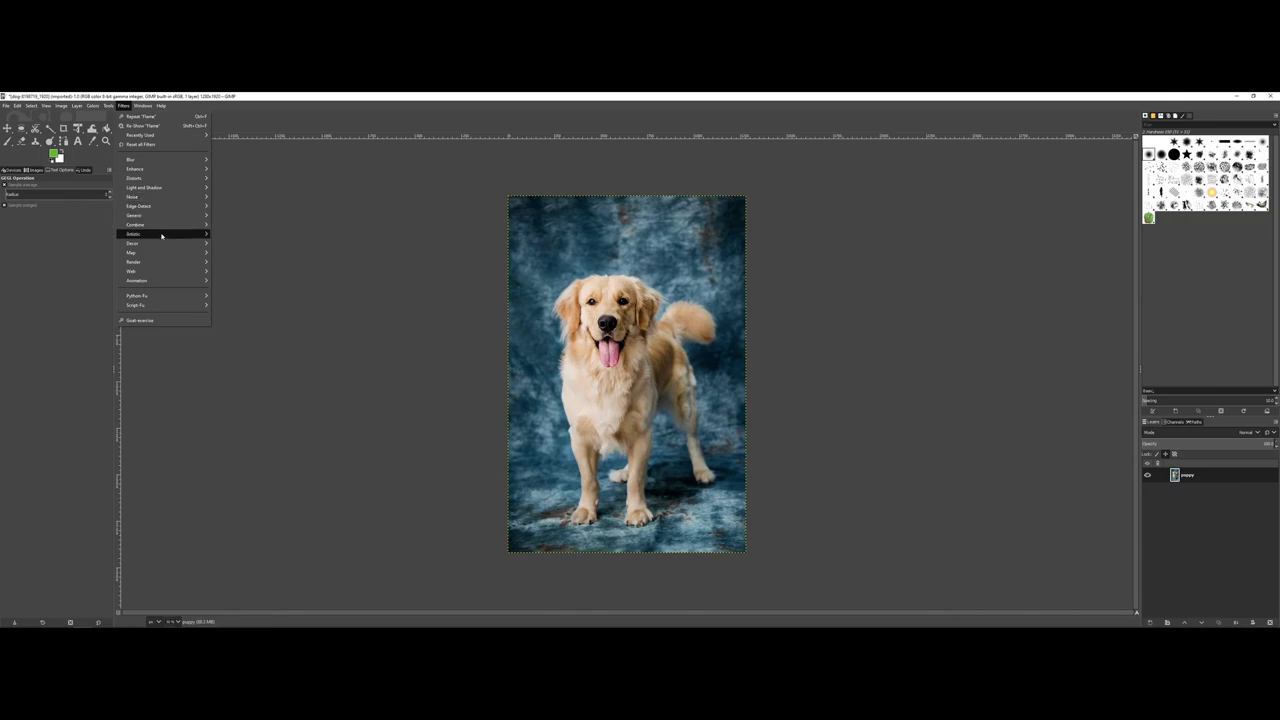
mouse_move(158, 262)
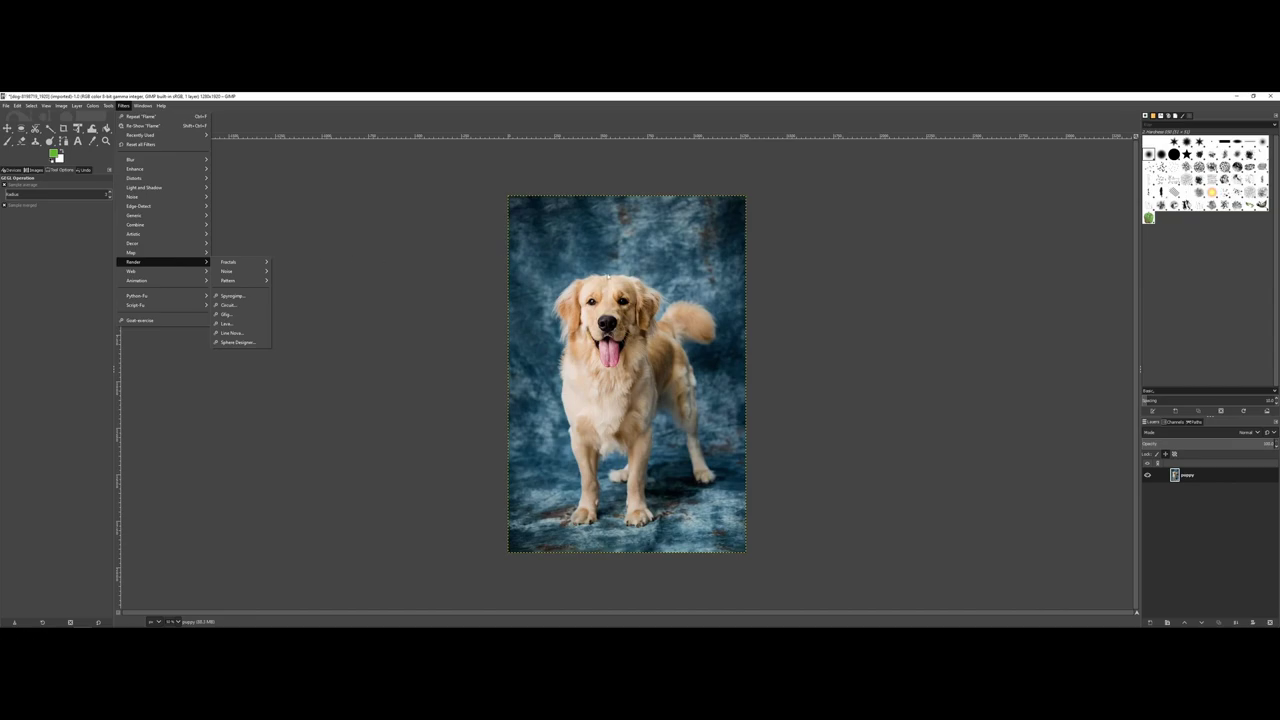
left_click(458, 104)
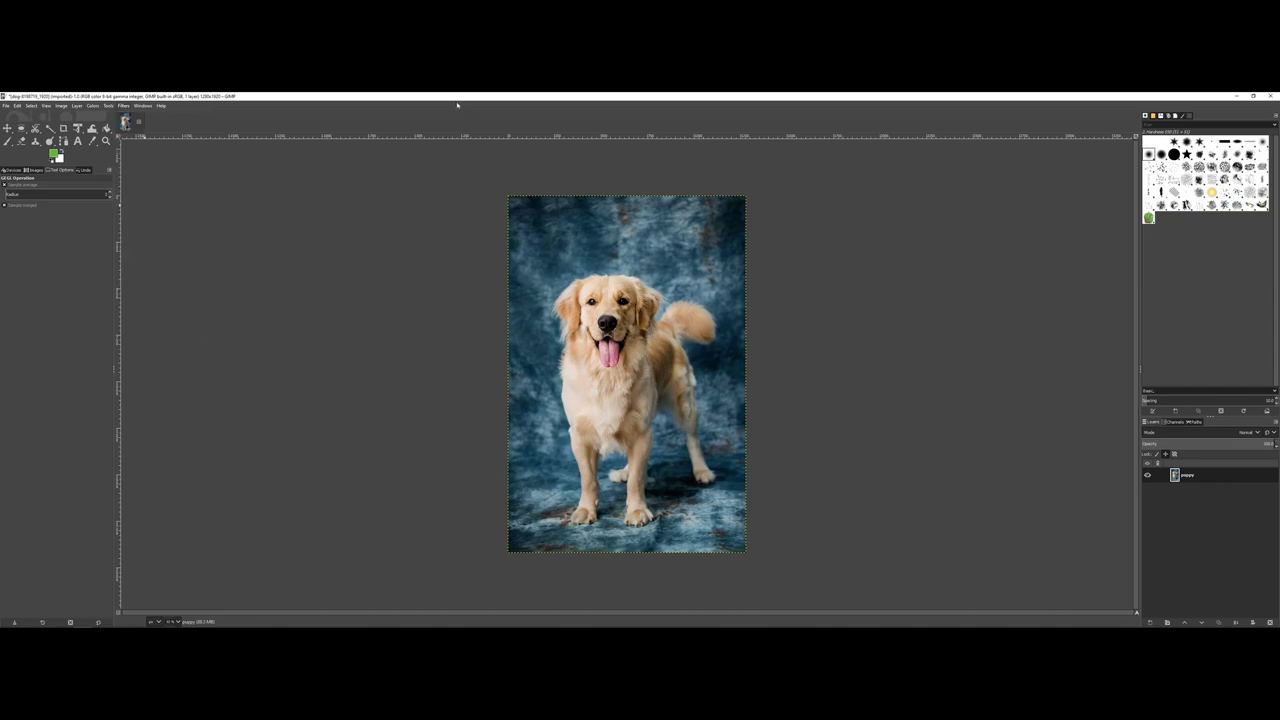